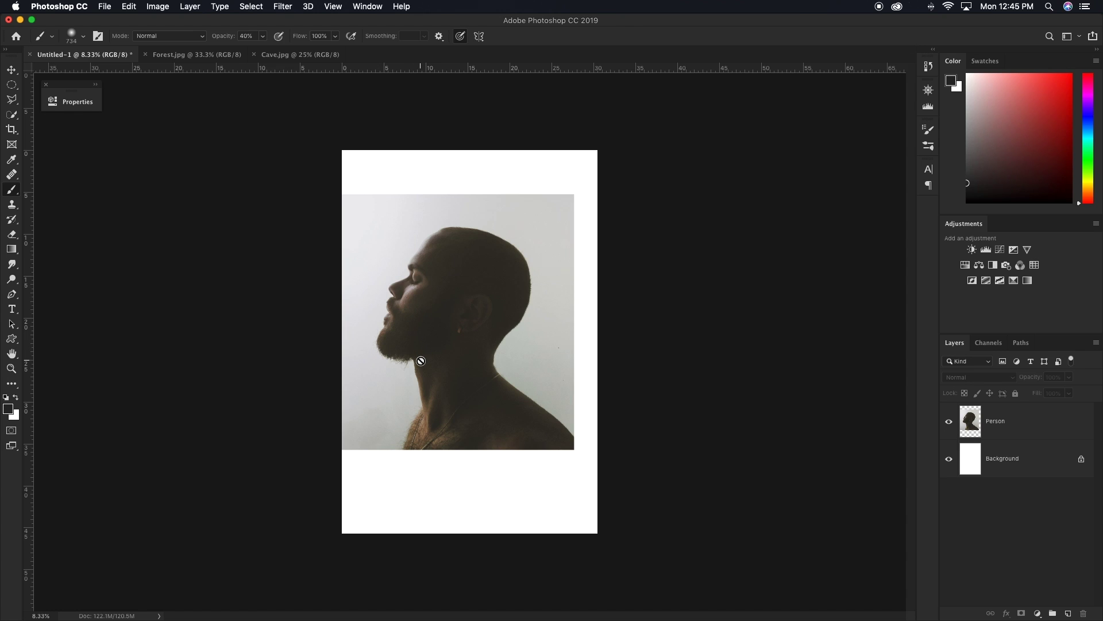
Compare the Person layer's Red, Green and Blue channels, and duplicate the Blue channel.
click(1033, 430)
click(989, 343)
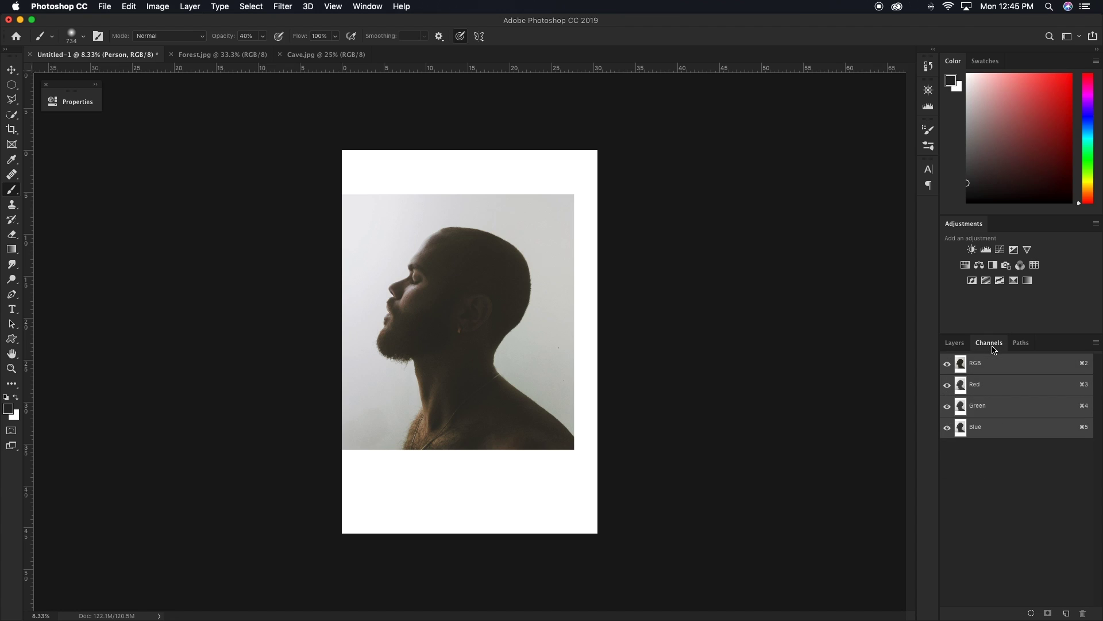
click(996, 383)
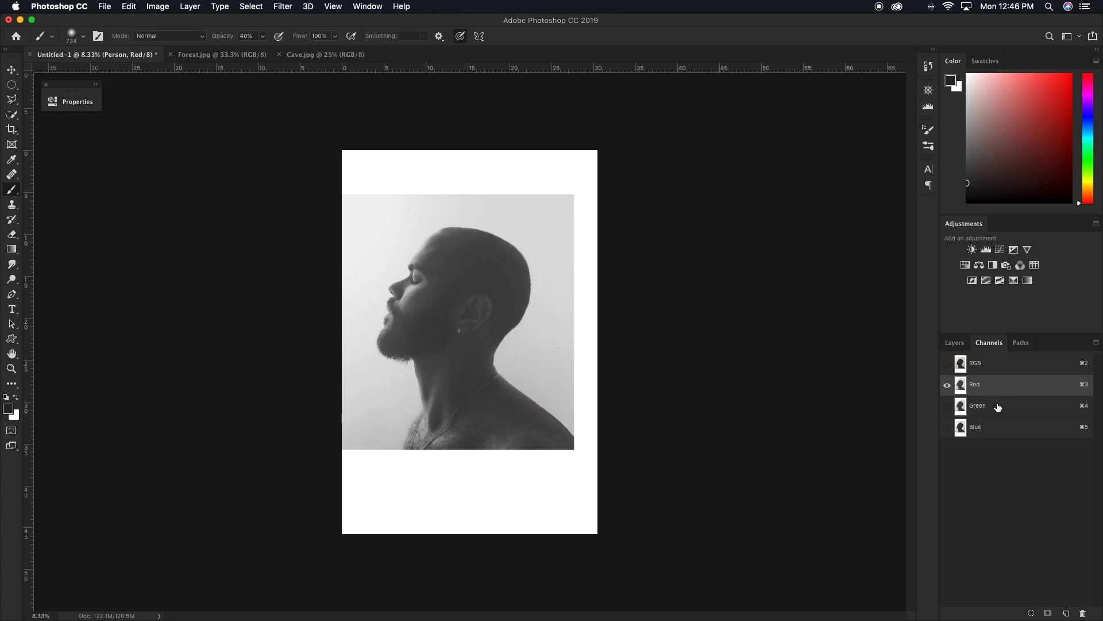
click(998, 406)
click(1000, 430)
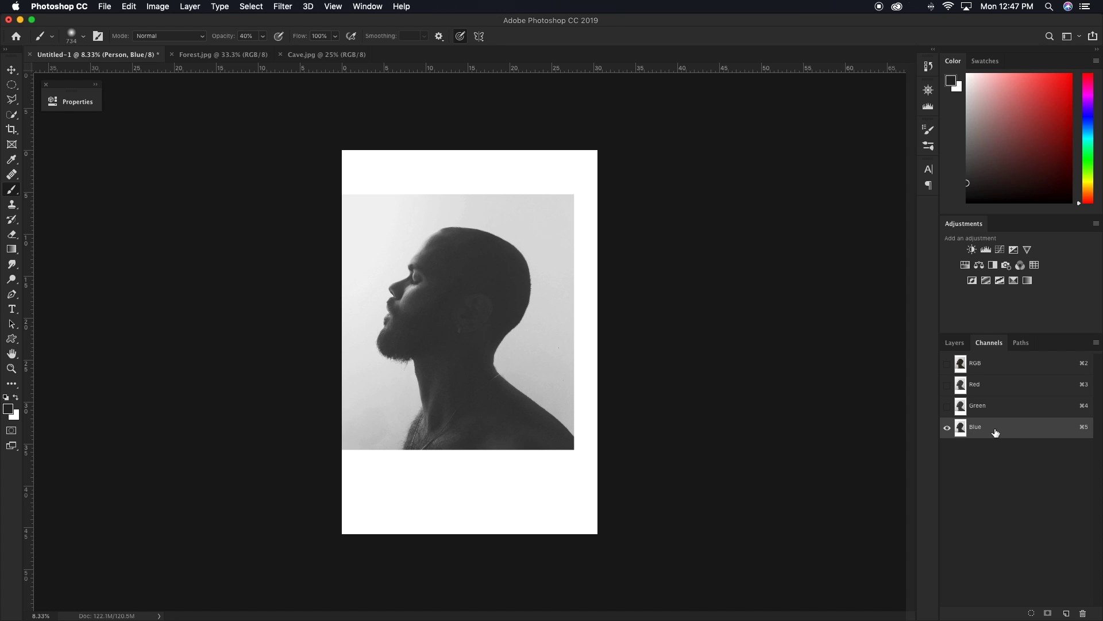
drag(992, 431, 1068, 613)
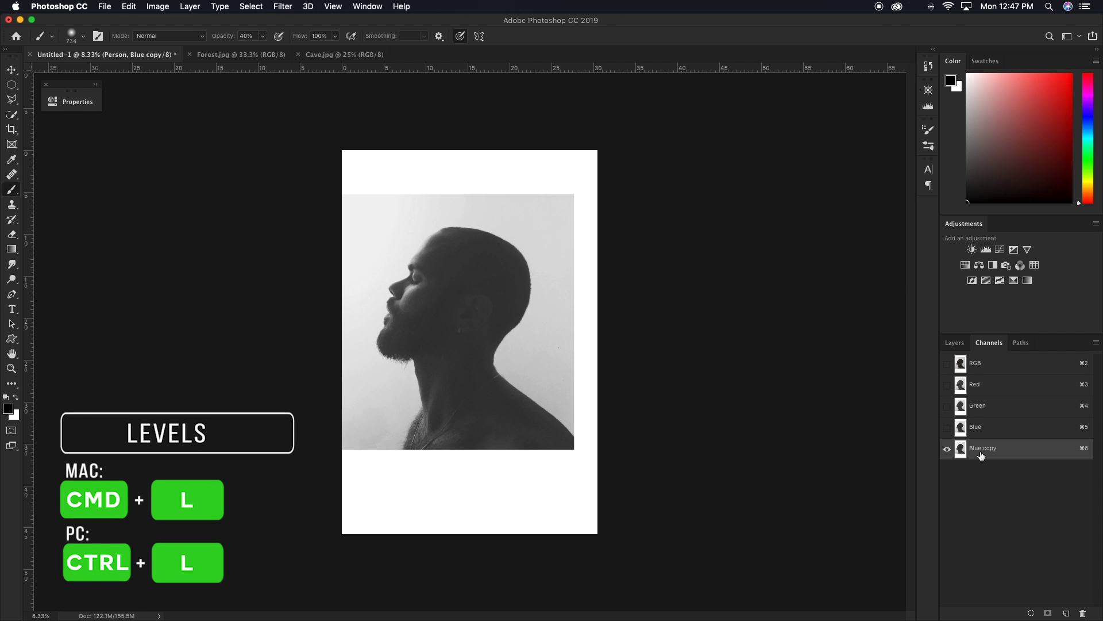
Apply Levels to the Blue copy channel with black input 117 and white input 189.
key(super+l)
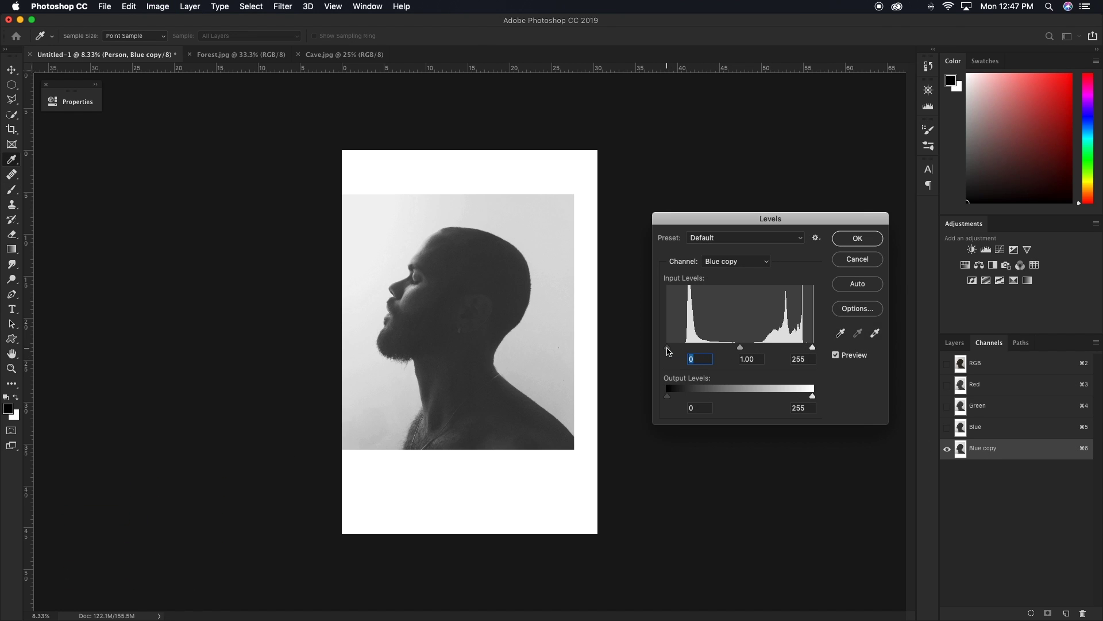
drag(668, 348, 732, 349)
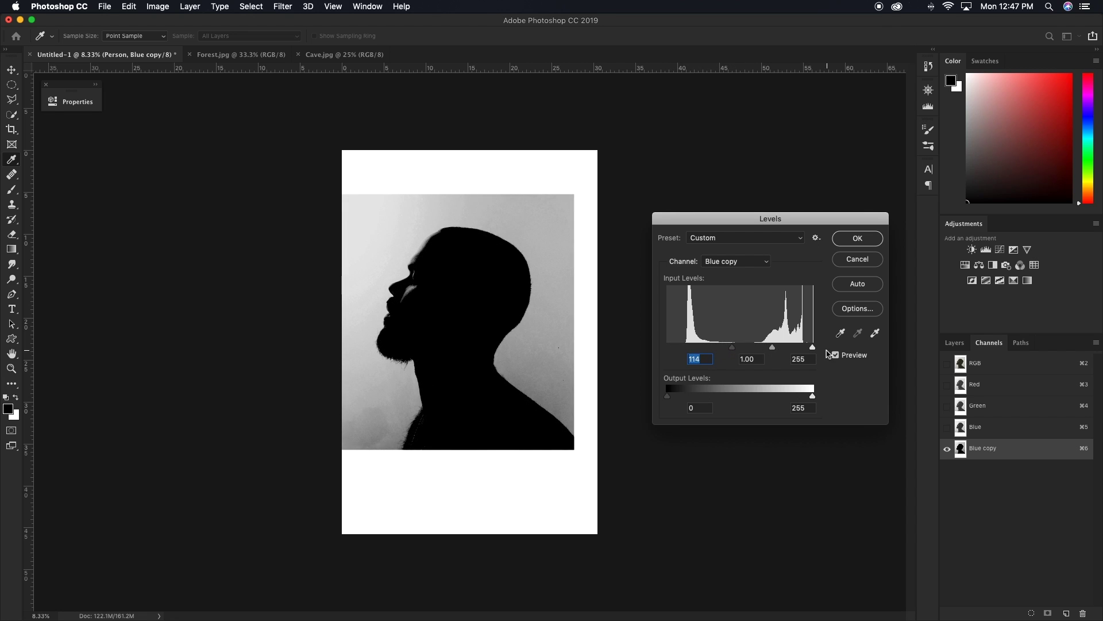
drag(811, 347, 734, 348)
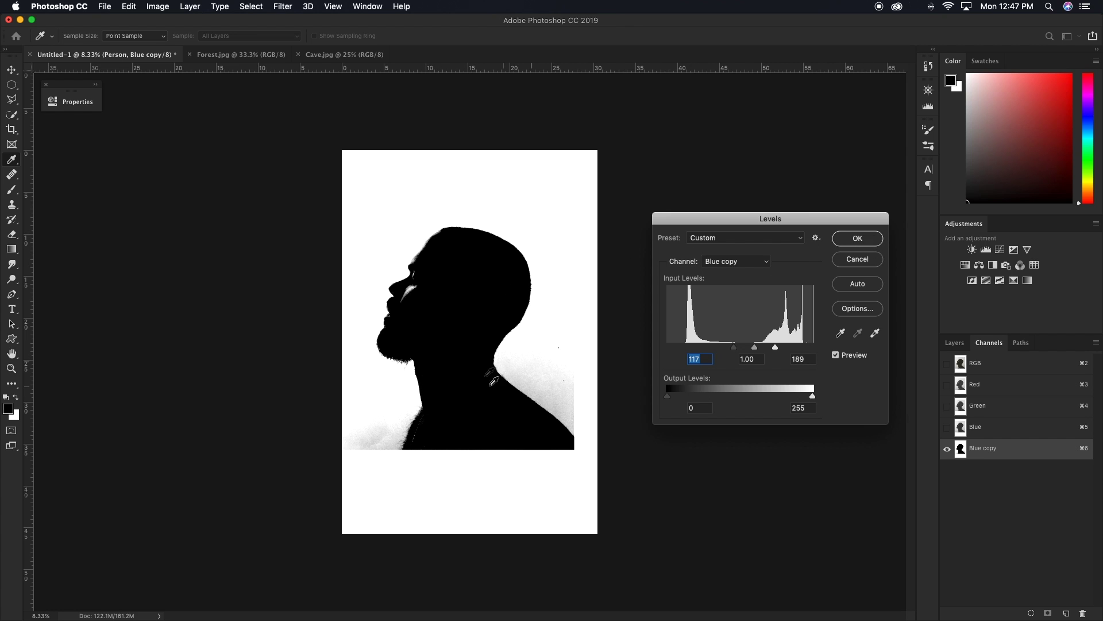
click(858, 238)
Paint the light patches on the face and chest black in Blue copy, using a 270 px brush at 100% opacity.
key(b)
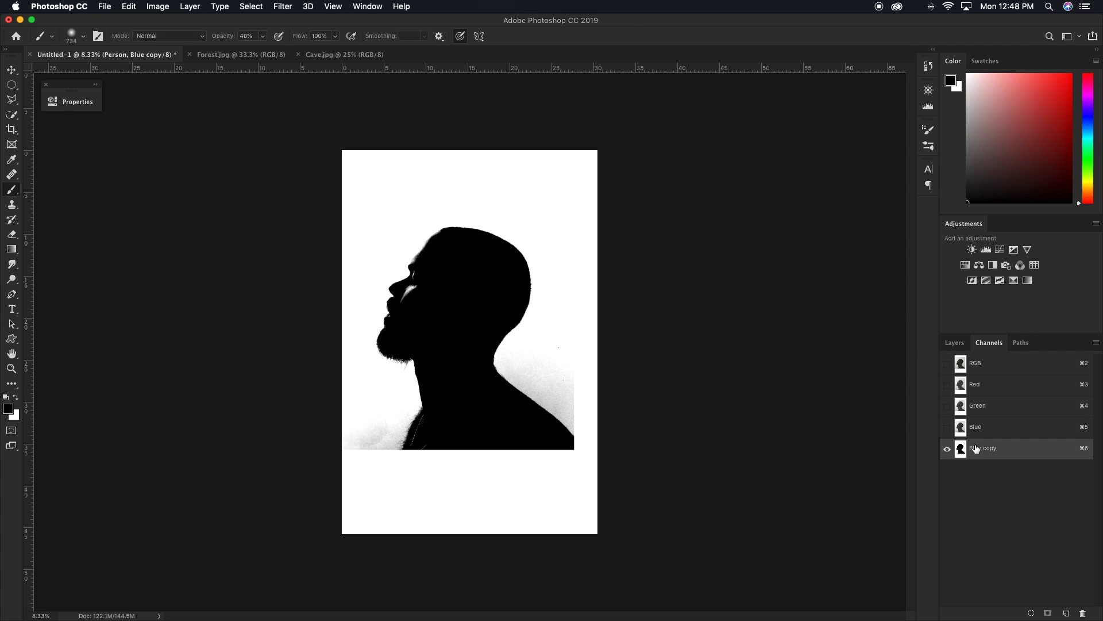
drag(414, 287, 415, 304)
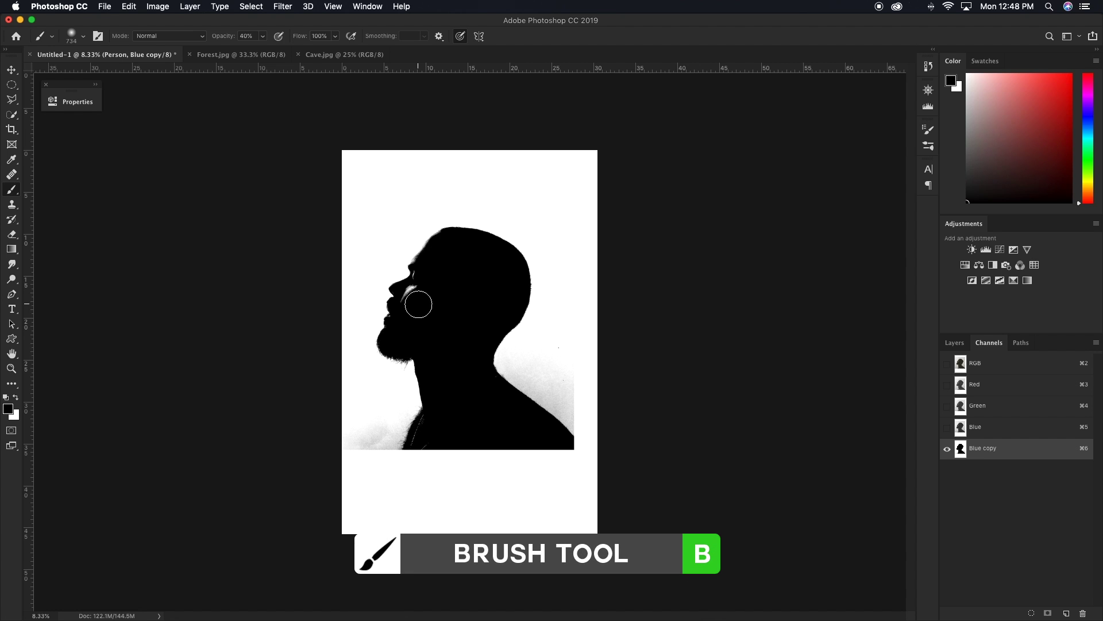
mouse_move(462, 390)
mouse_down()
mouse_move(471, 509)
mouse_move(456, 505)
mouse_up()
drag(456, 425, 456, 436)
key(d)
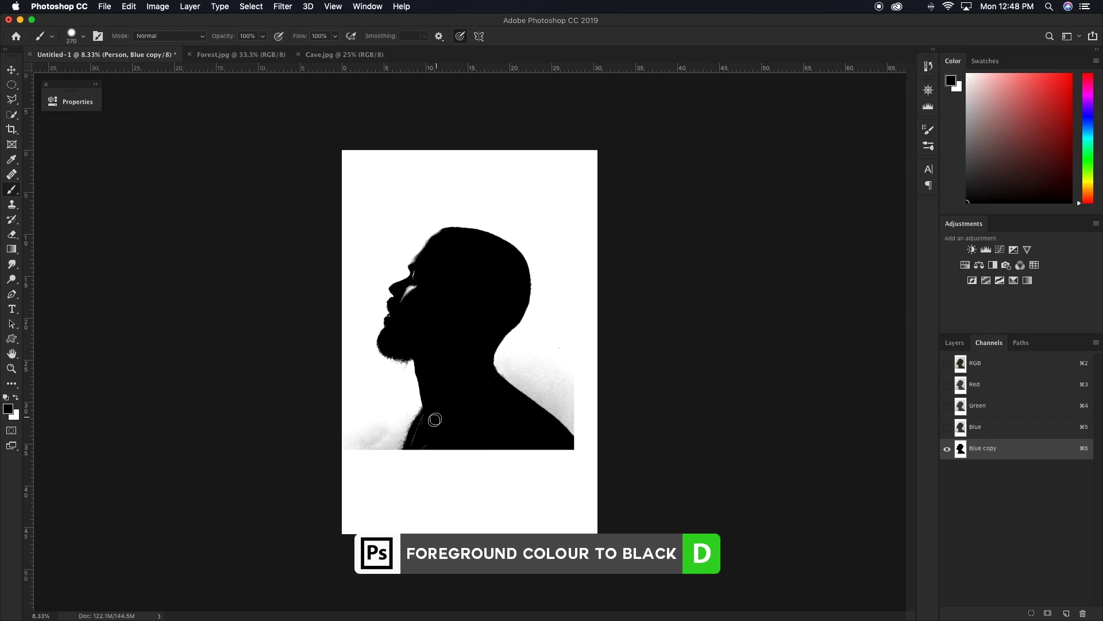
key(super+equal)
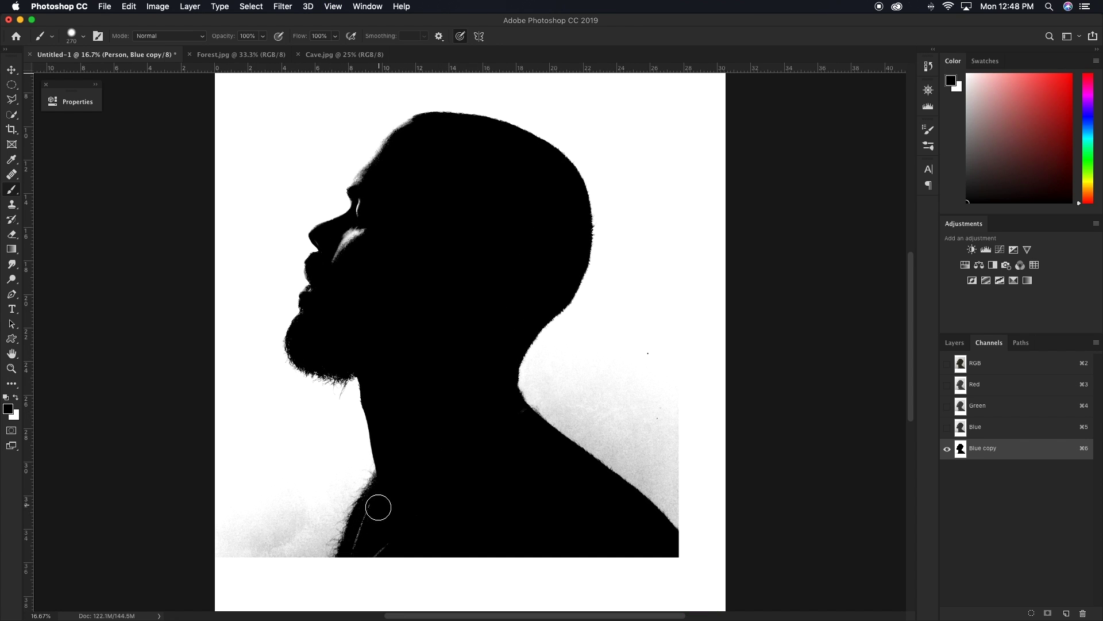
drag(362, 535, 381, 544)
drag(334, 258, 368, 203)
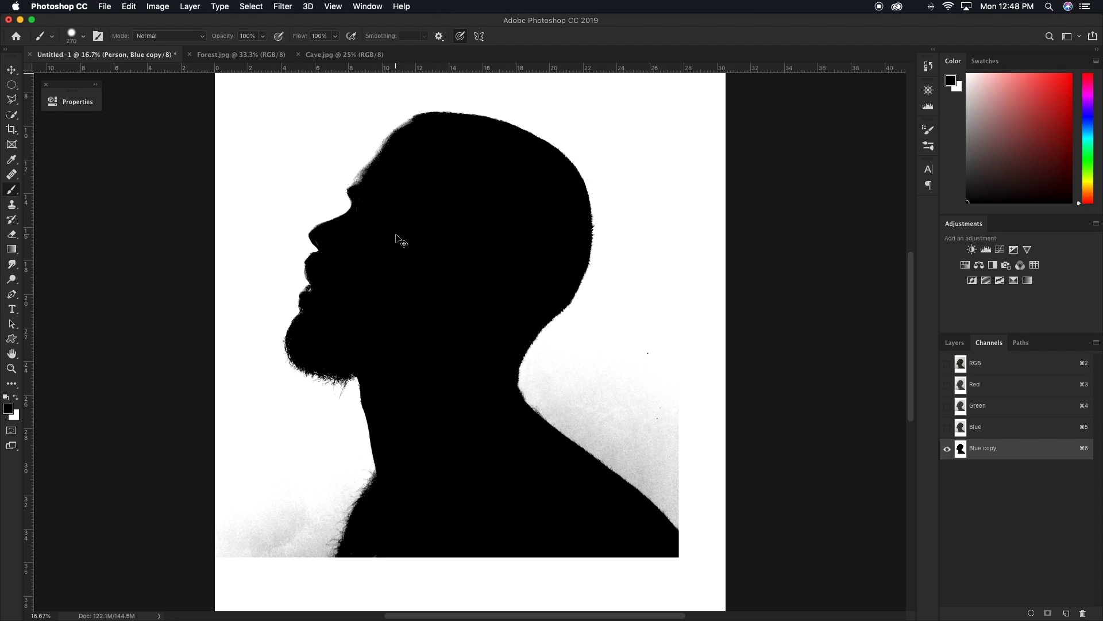
Fill the silhouette's soft edges along the lips, nose and forehead with black, using a 115 px brush.
key(super+plus)
key(super+plus)
scroll(398, 236, left, 5)
scroll(399, 236, up, 3)
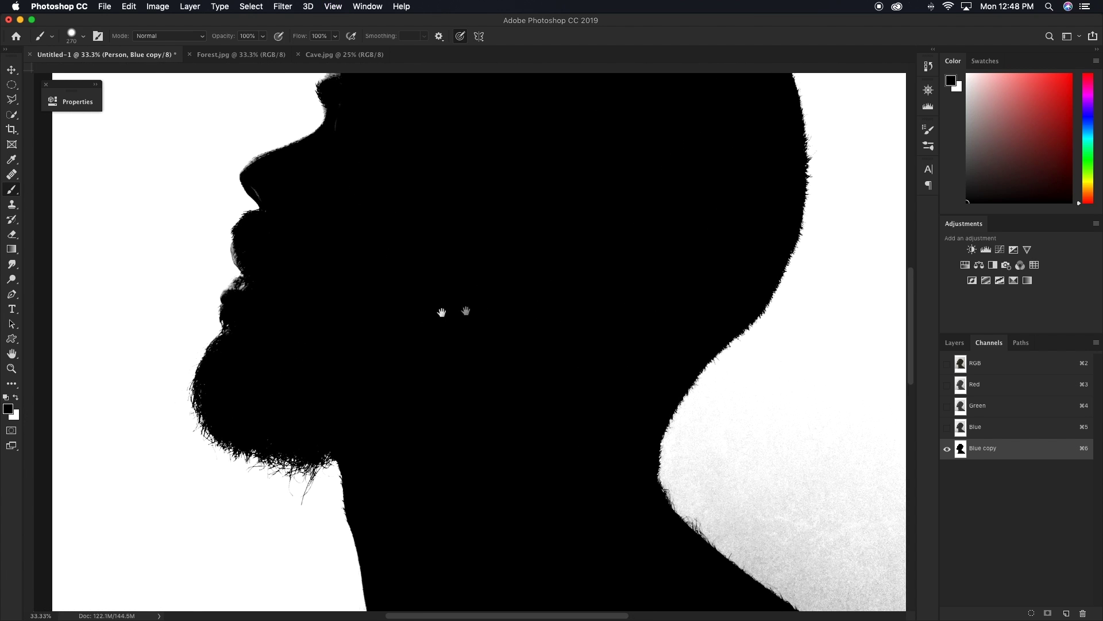
mouse_move(293, 287)
mouse_down()
mouse_move(280, 289)
mouse_move(274, 336)
mouse_up()
drag(247, 287, 236, 299)
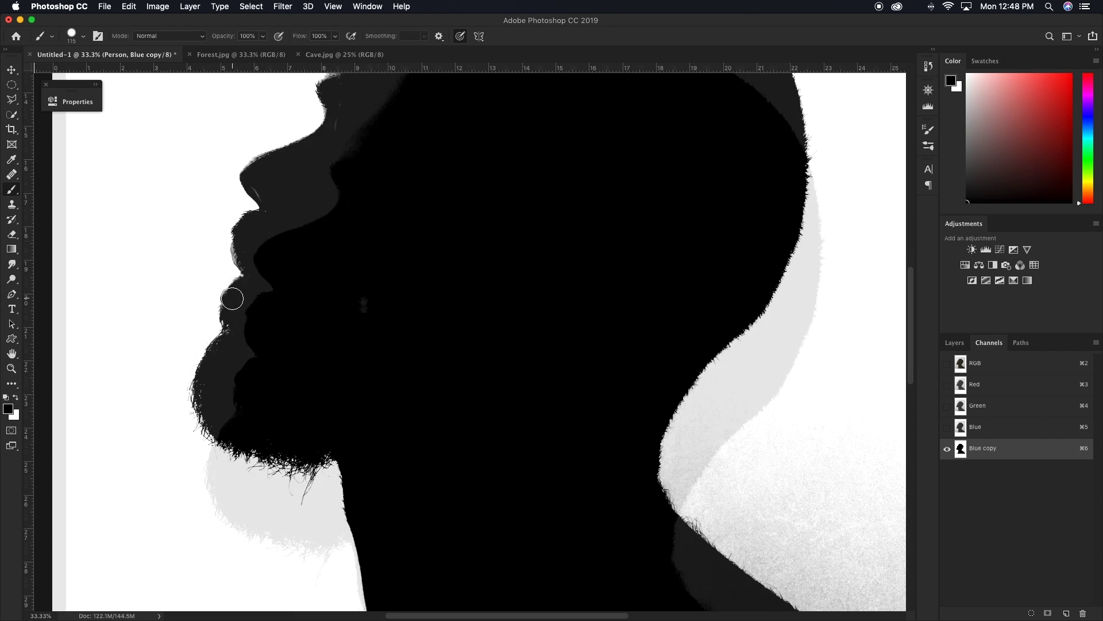
scroll(362, 299, up, 4)
mouse_move(335, 266)
mouse_down()
mouse_move(398, 176)
mouse_move(454, 138)
mouse_up()
drag(562, 264, 546, 357)
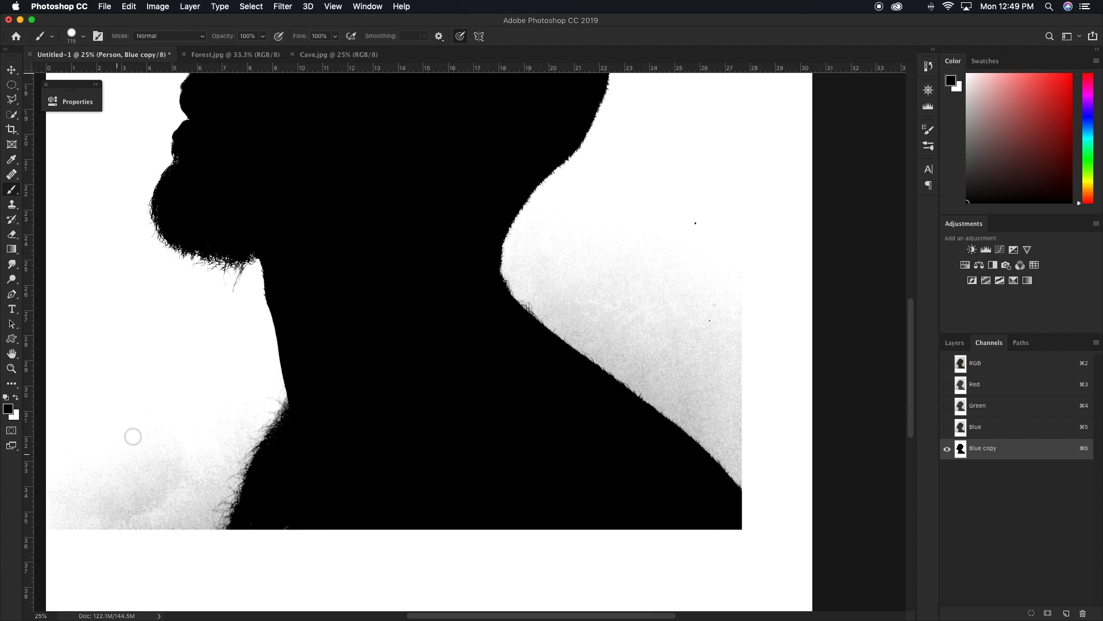
drag(224, 444, 312, 447)
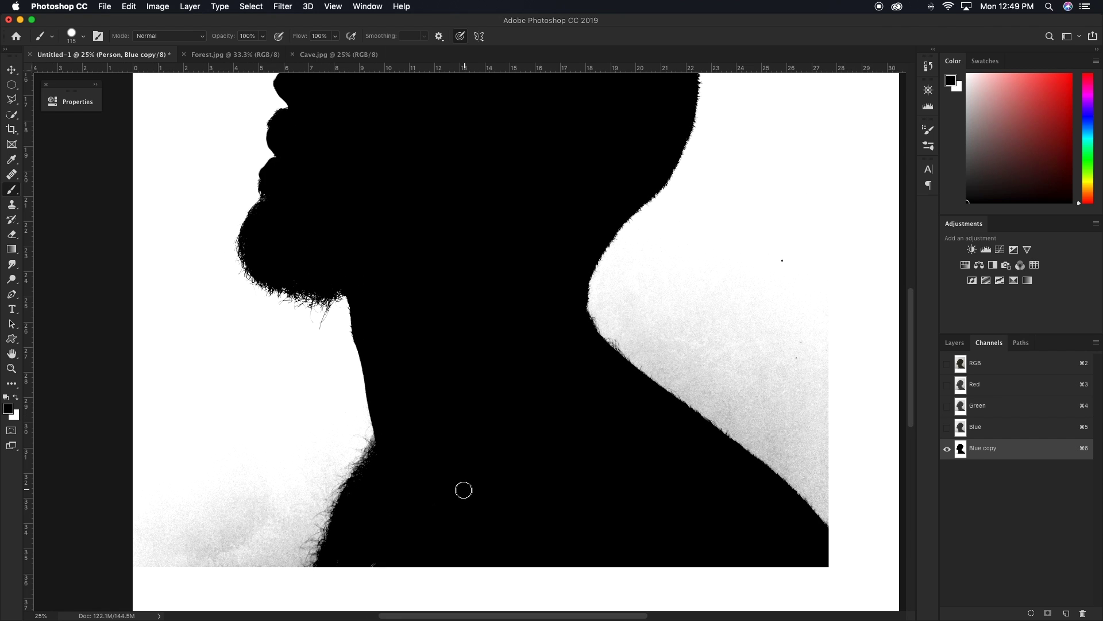
Paint the grey background on both sides of the neck and shoulders white with a 460 px brush in Overlay mode.
click(165, 38)
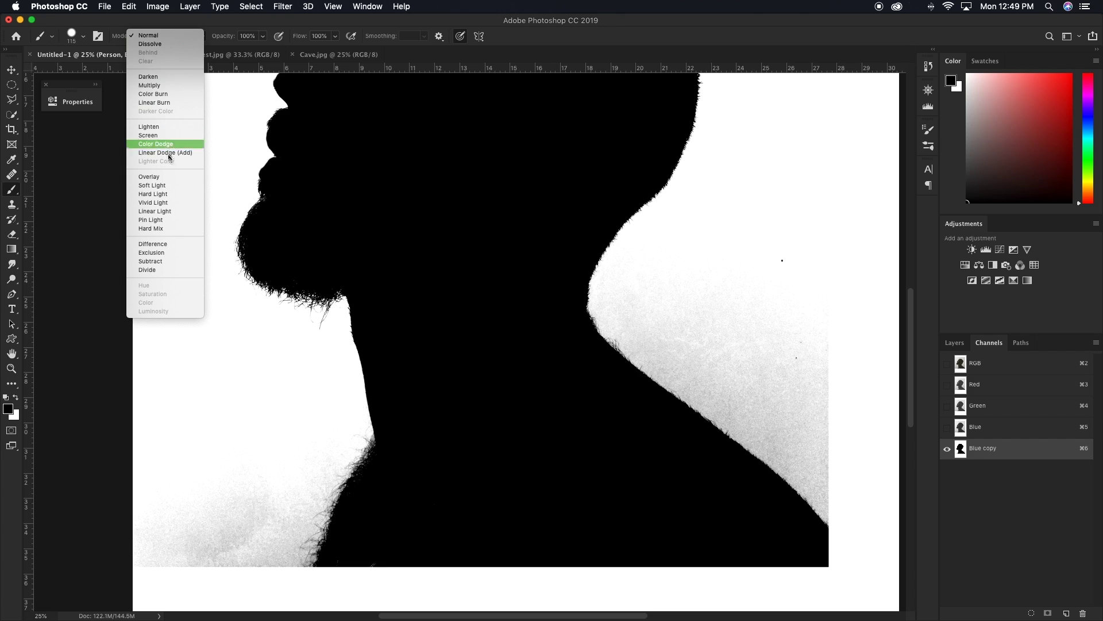
click(165, 177)
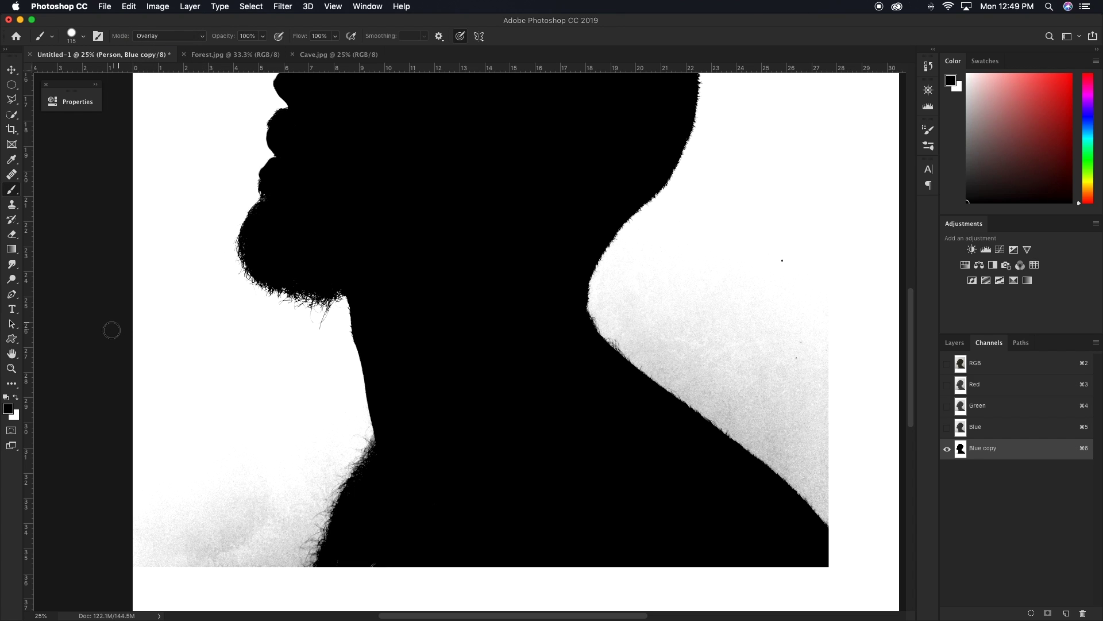
key(x)
drag(239, 464, 302, 463)
mouse_move(194, 532)
mouse_down()
mouse_move(164, 516)
mouse_move(158, 482)
mouse_move(146, 553)
mouse_move(246, 491)
mouse_move(270, 496)
mouse_move(284, 549)
mouse_move(343, 441)
mouse_up()
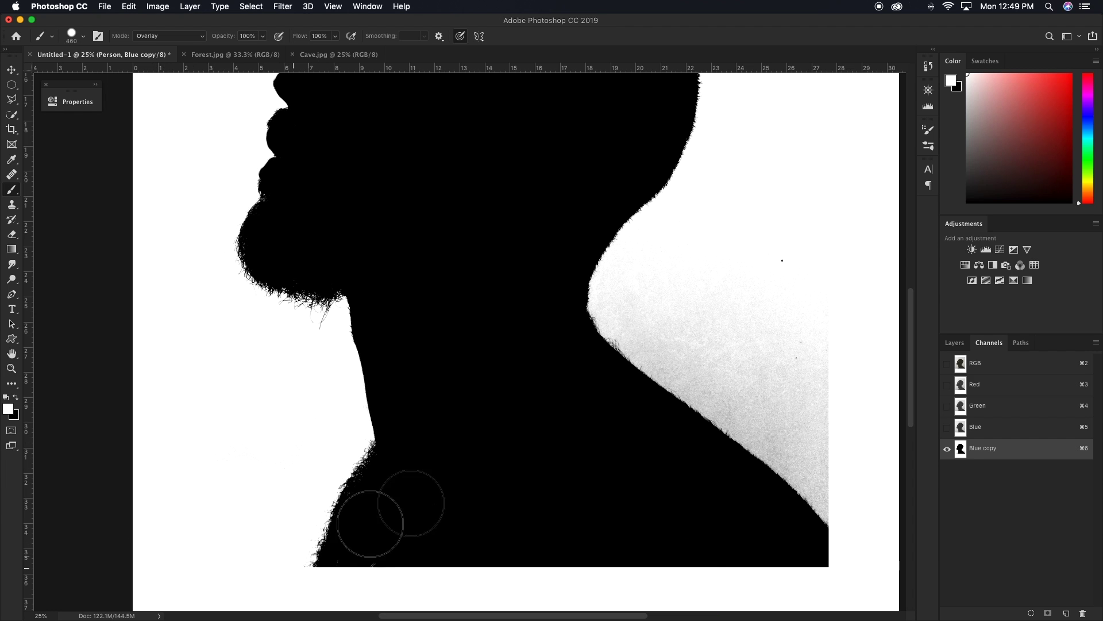
mouse_move(640, 303)
mouse_down()
mouse_move(734, 392)
mouse_move(841, 494)
mouse_move(621, 317)
mouse_move(641, 238)
mouse_move(658, 229)
mouse_move(729, 366)
mouse_move(788, 338)
mouse_move(801, 350)
mouse_move(831, 327)
mouse_move(787, 240)
mouse_move(828, 389)
mouse_up()
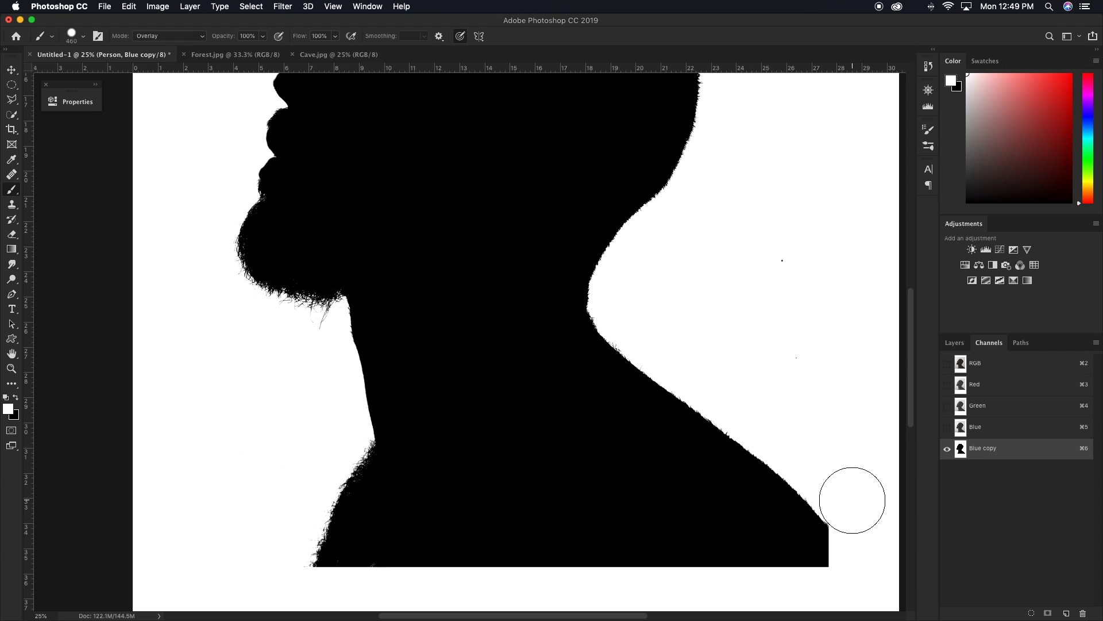
scroll(353, 489, up, 2)
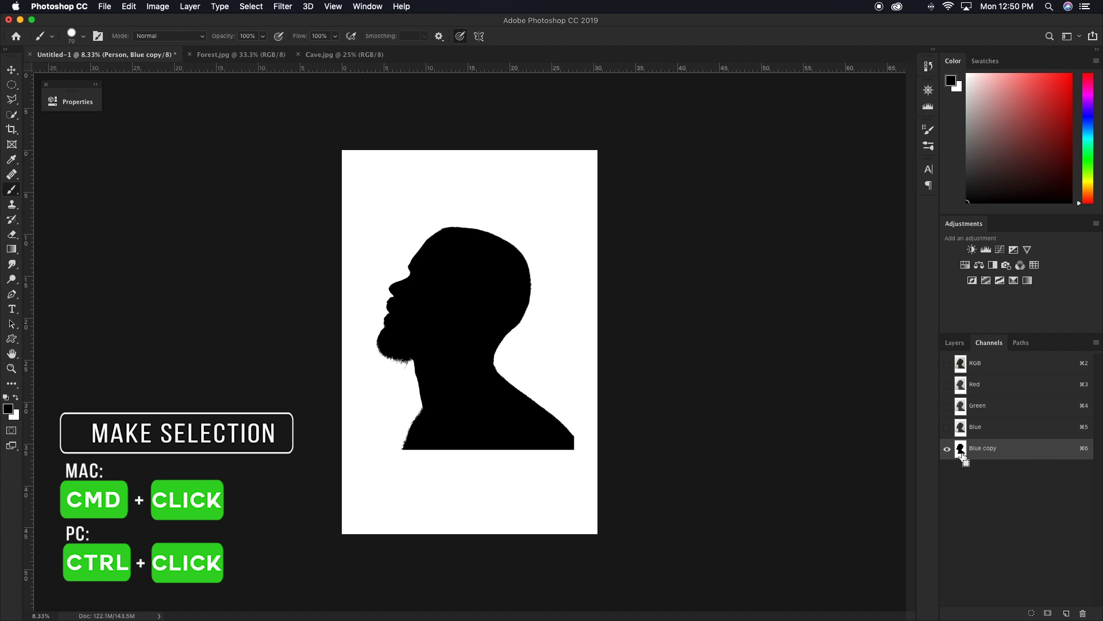
Load the Blue copy channel as a selection, add it to the Person layer as a mask, and invert the mask.
super+click(960, 448)
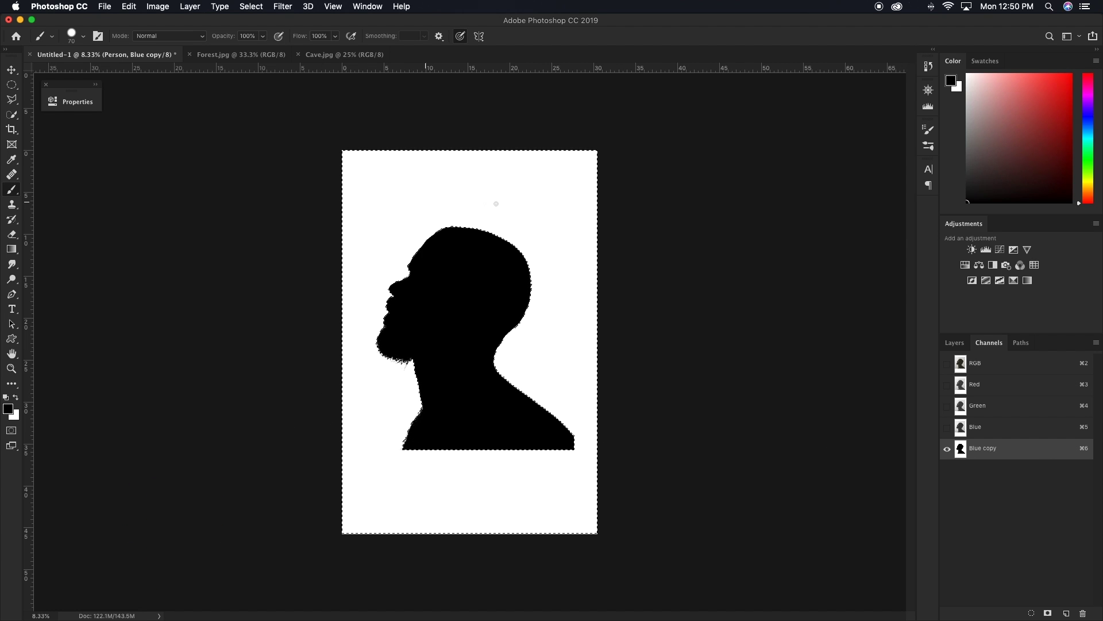
click(955, 343)
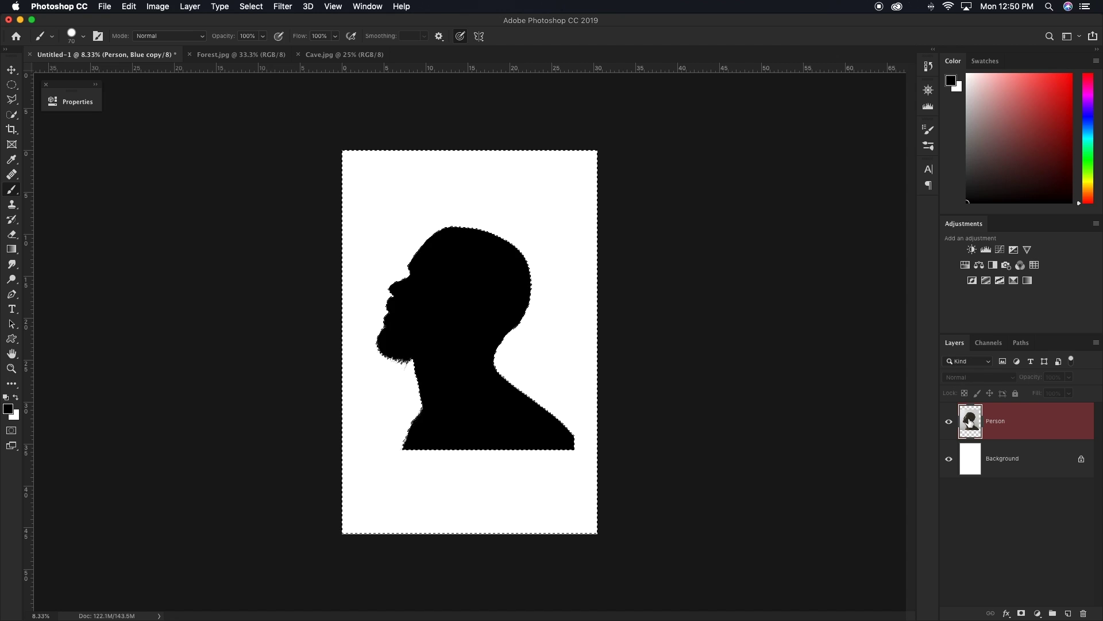
click(1021, 613)
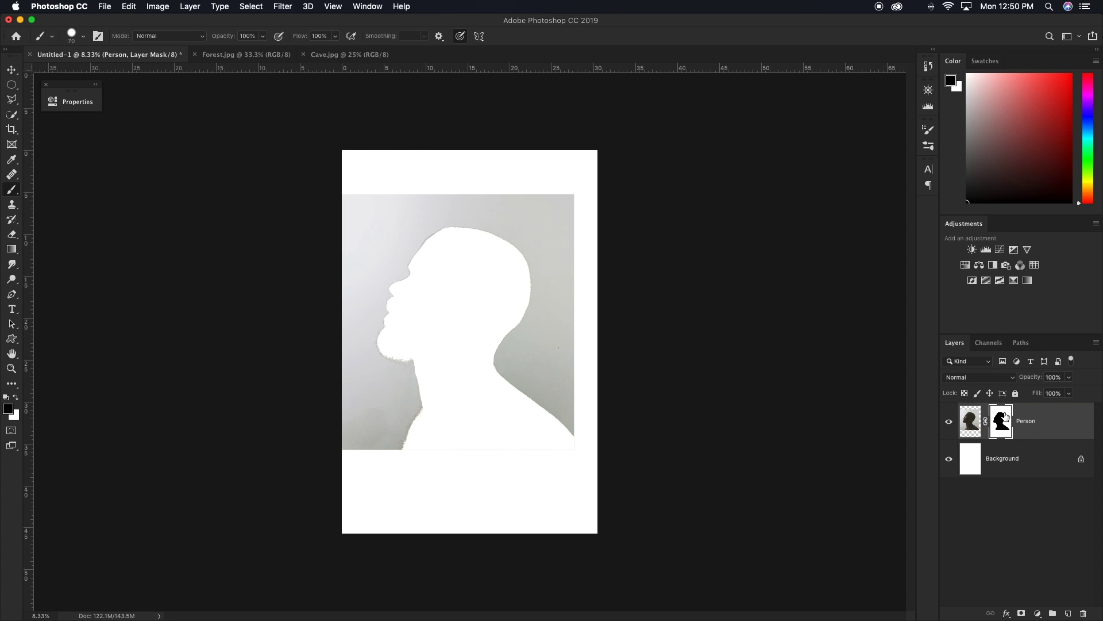
key(super+i)
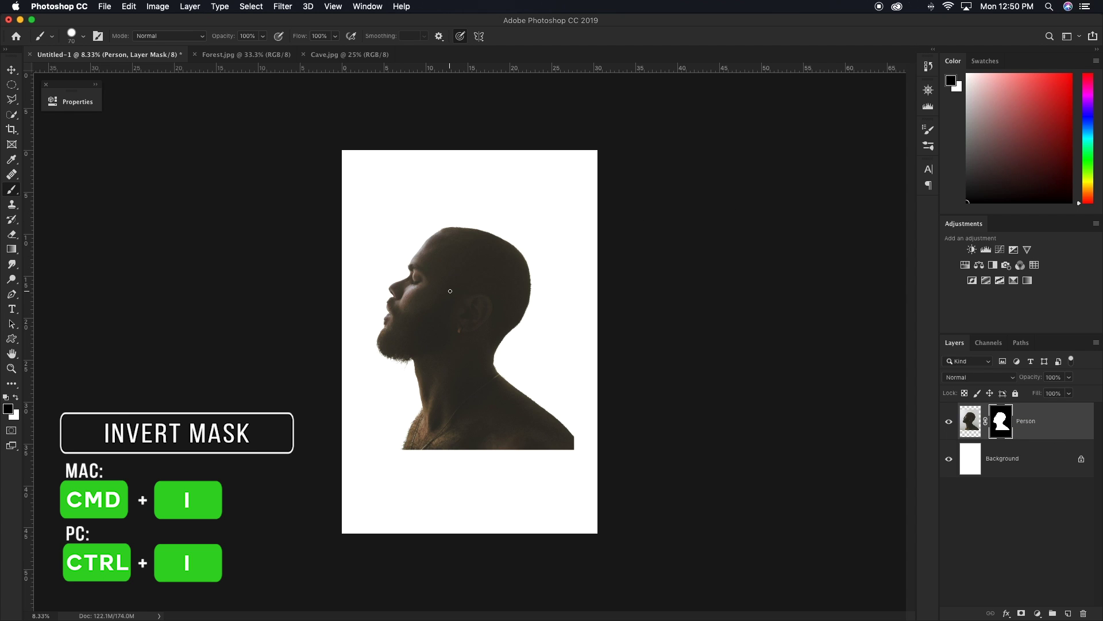
Set the mask brush to white in Normal mode.
key(x)
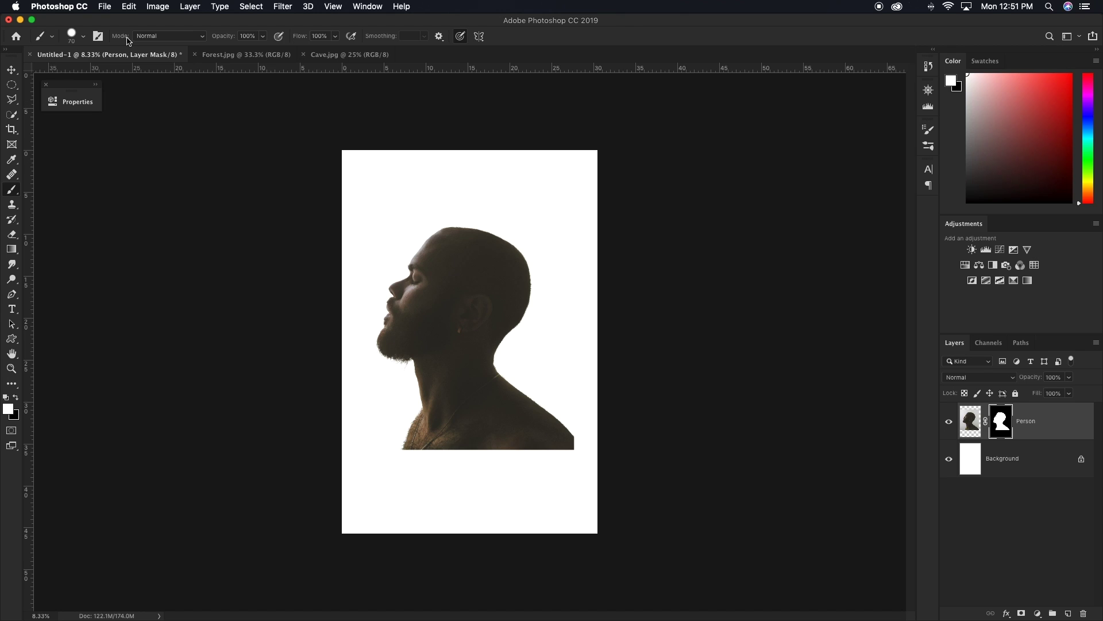
click(150, 36)
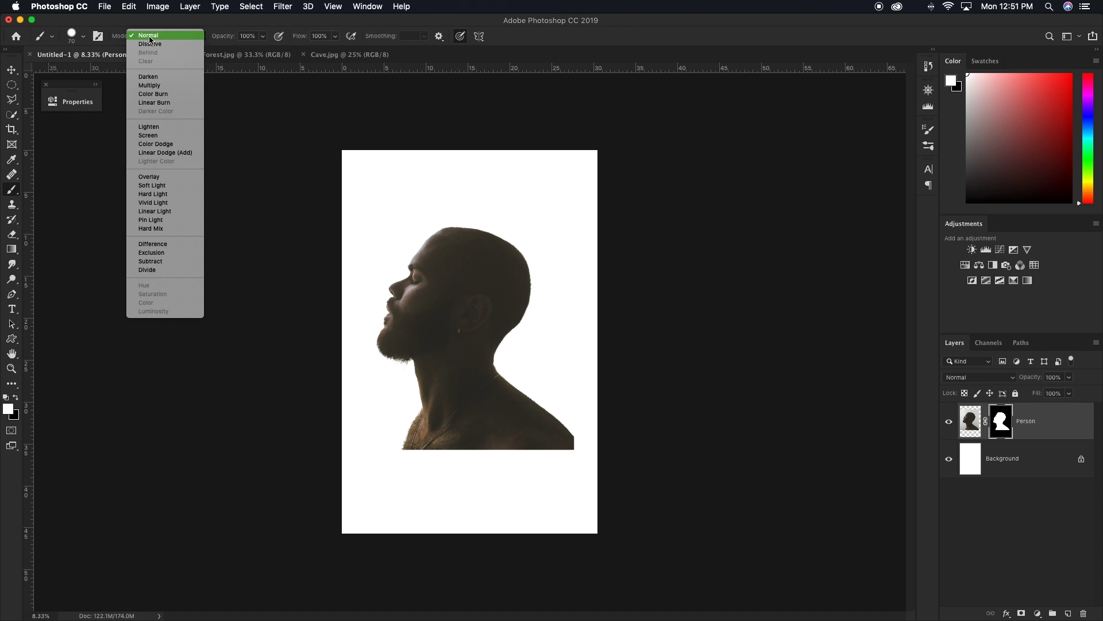
click(149, 38)
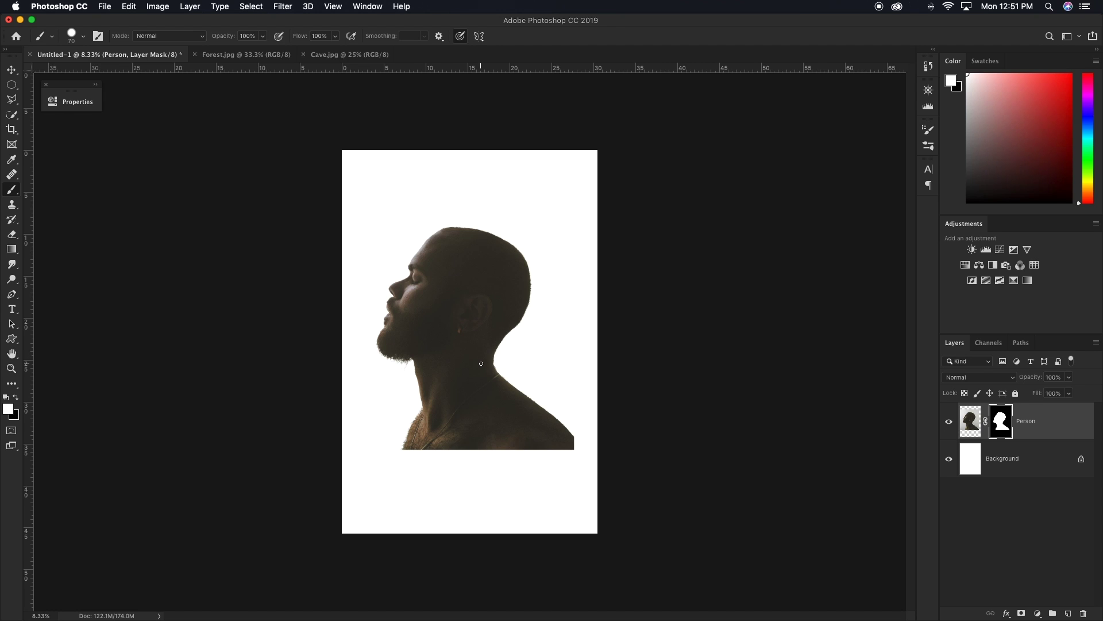
Copy the Forest.jpg image into the Untitled-1 document and name its layer Forest.
click(236, 56)
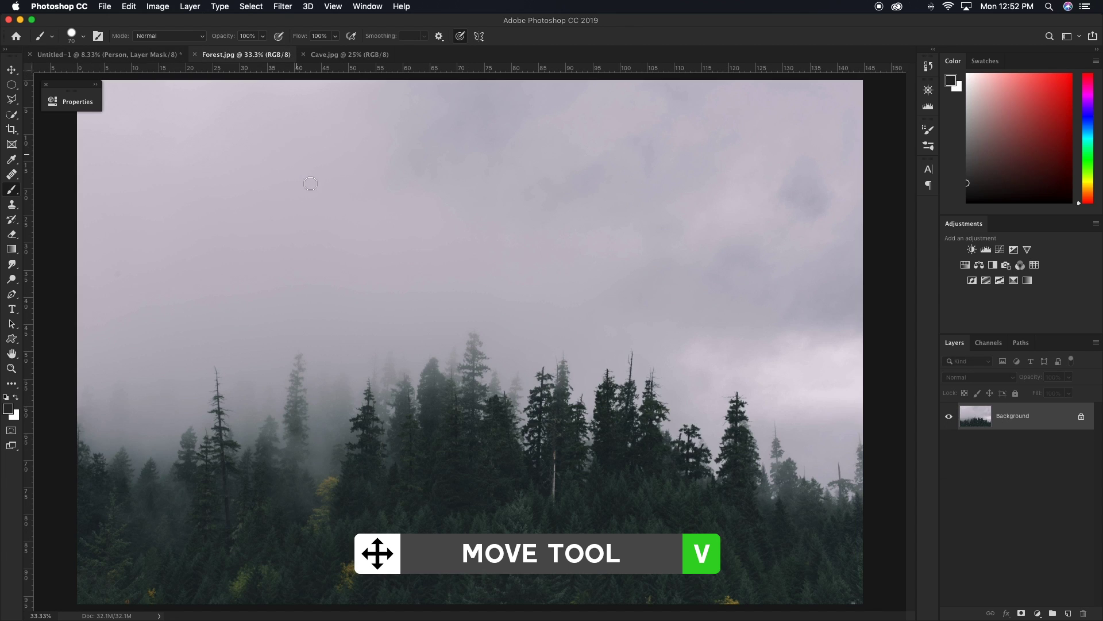
key(v)
drag(464, 298, 511, 372)
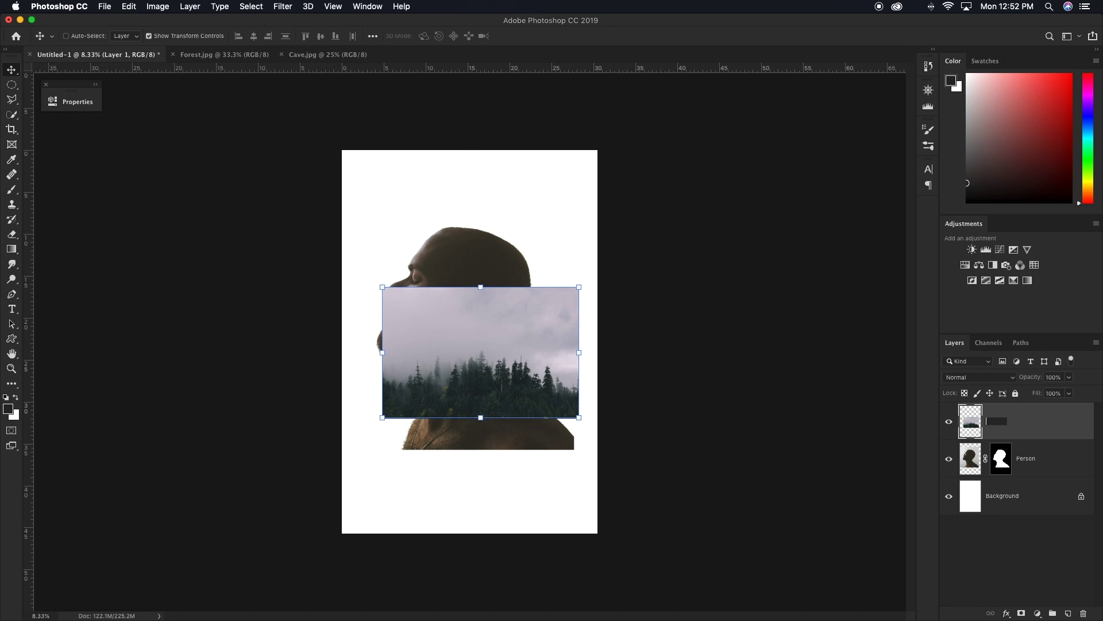
key(Return)
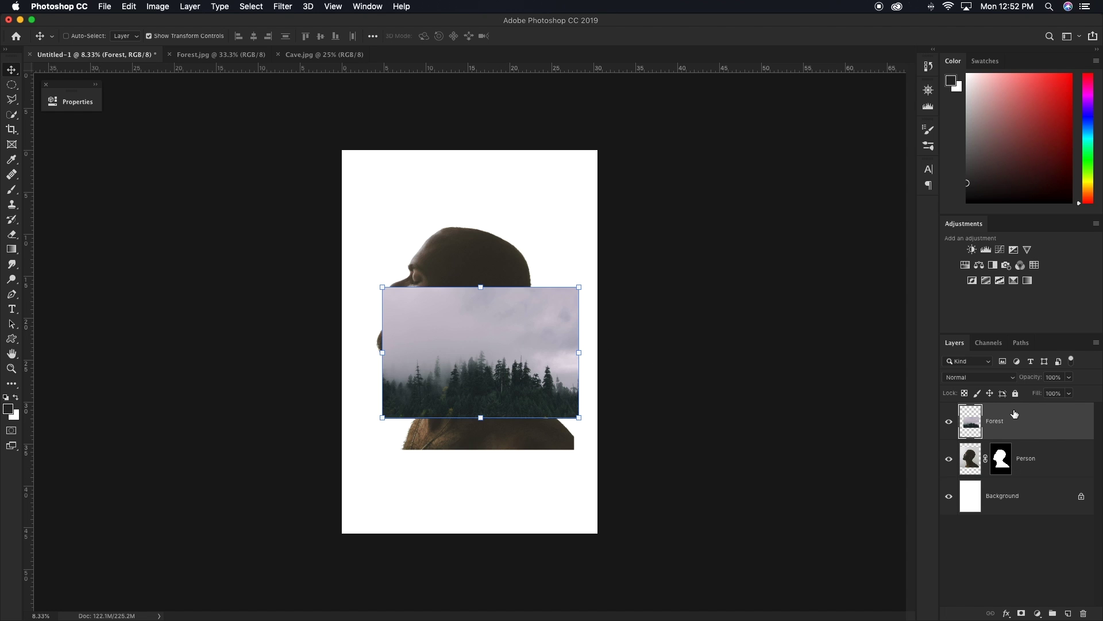
Flip the Forest layer vertically, enlarge it slightly, and place it over the shoulders below the head.
key(super+t)
right_click(502, 353)
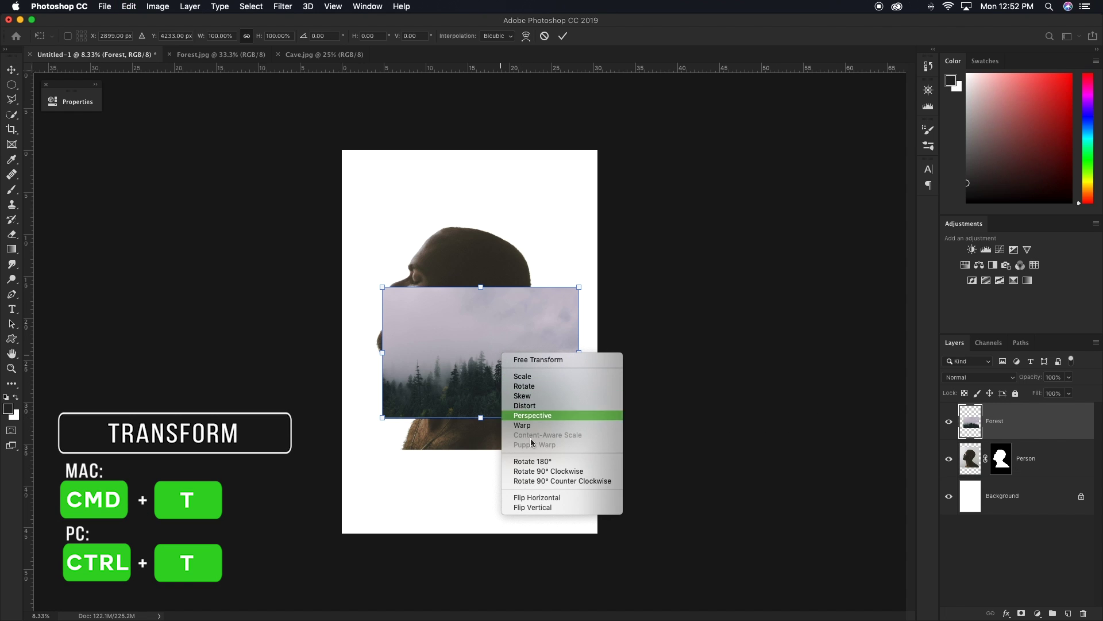
click(532, 507)
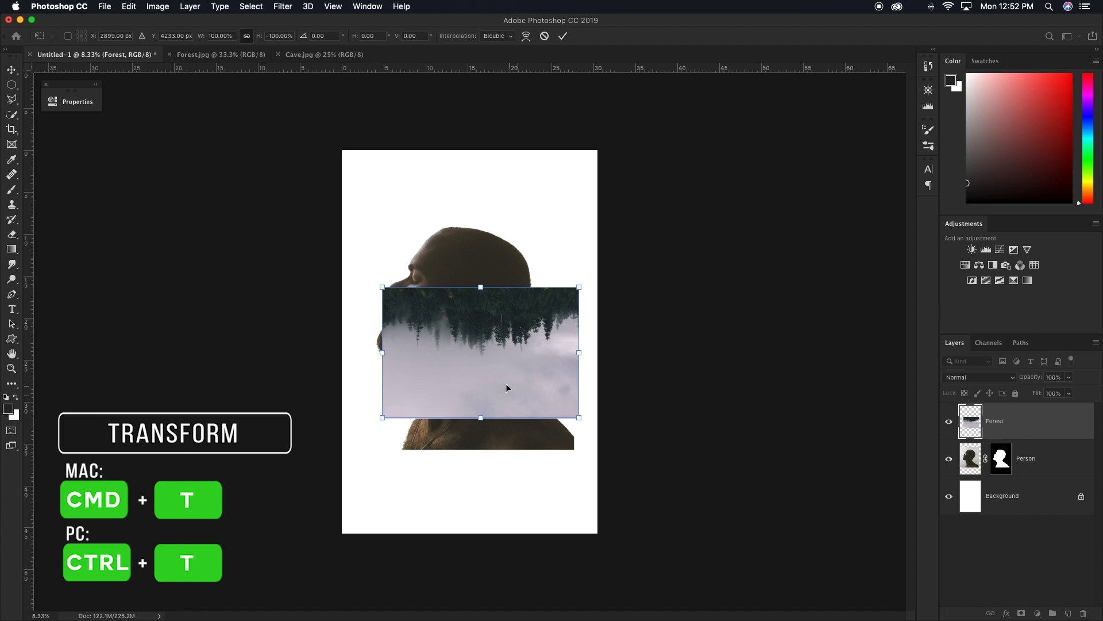
drag(578, 418, 599, 436)
drag(566, 396, 552, 481)
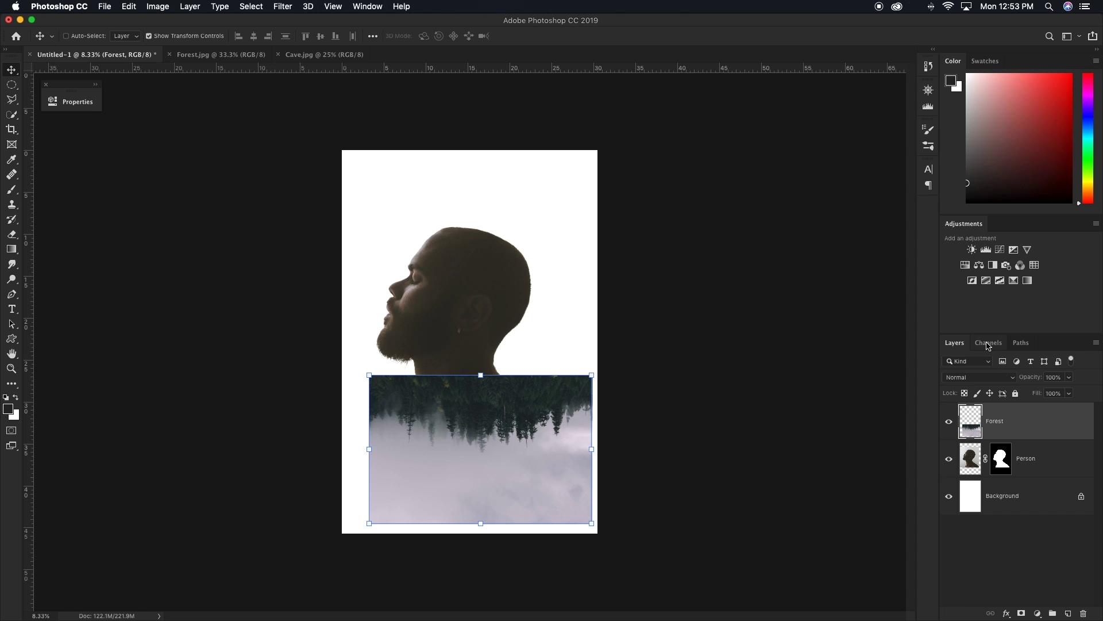
Compare the Red, Green and Blue channels of the composite and duplicate the Red channel.
click(988, 343)
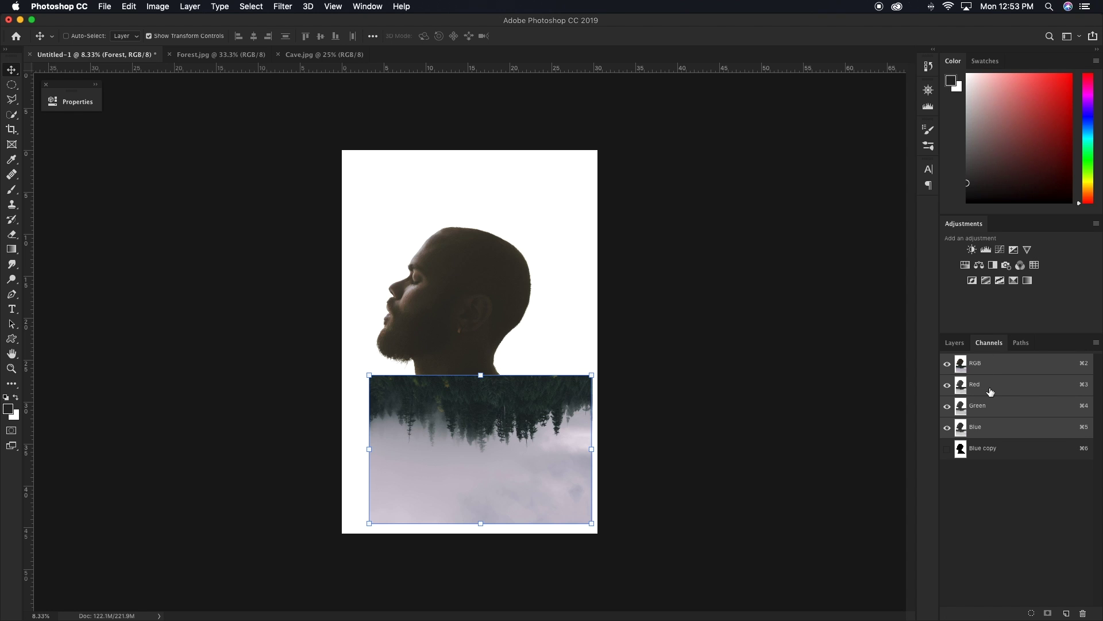
click(990, 391)
click(993, 407)
click(995, 425)
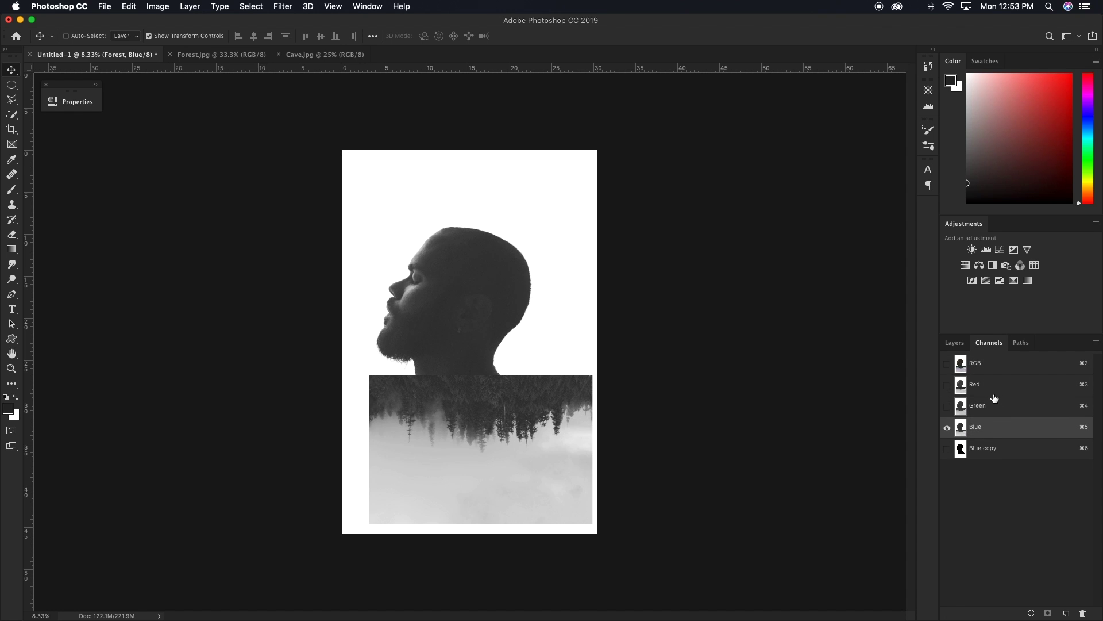
click(990, 409)
click(990, 394)
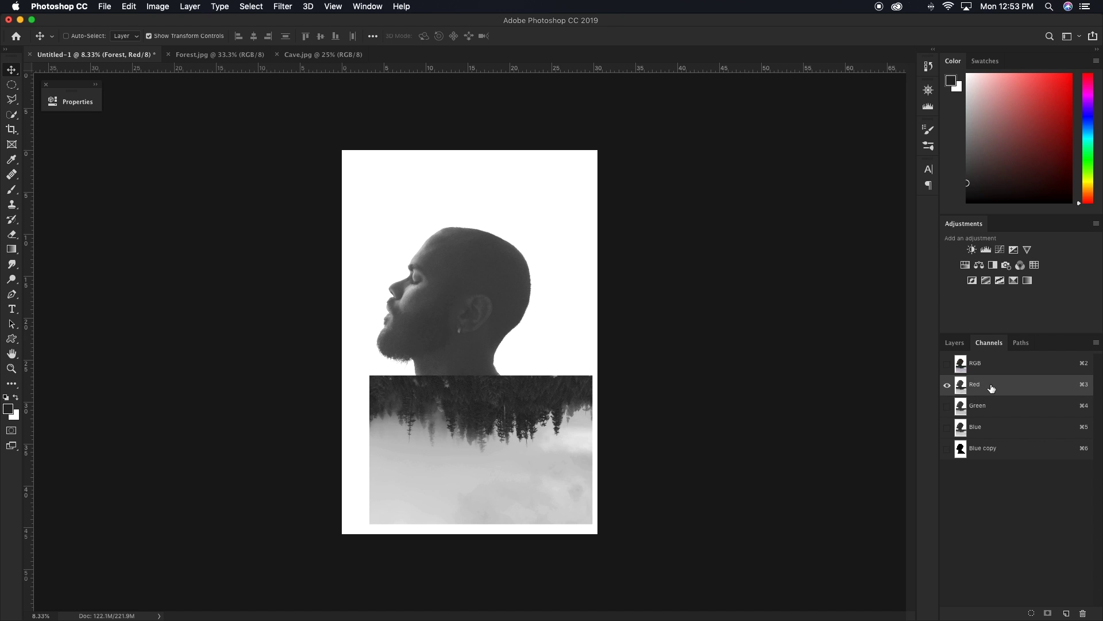
drag(991, 389, 1067, 612)
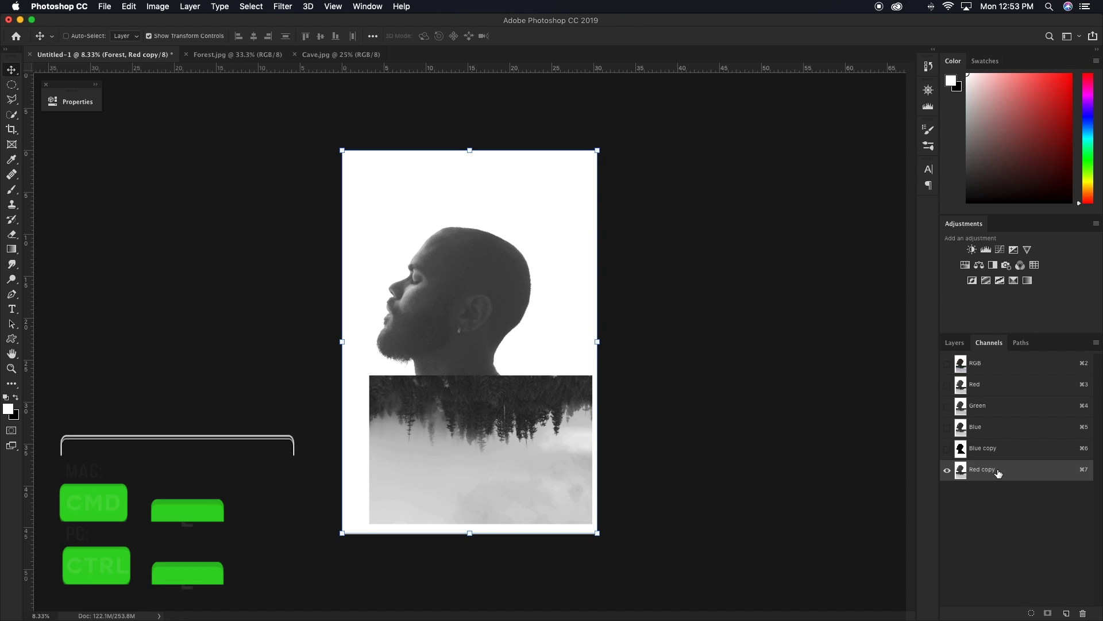
Apply Levels to the Red copy channel with input black at 61 and input white at 177.
key(super+l)
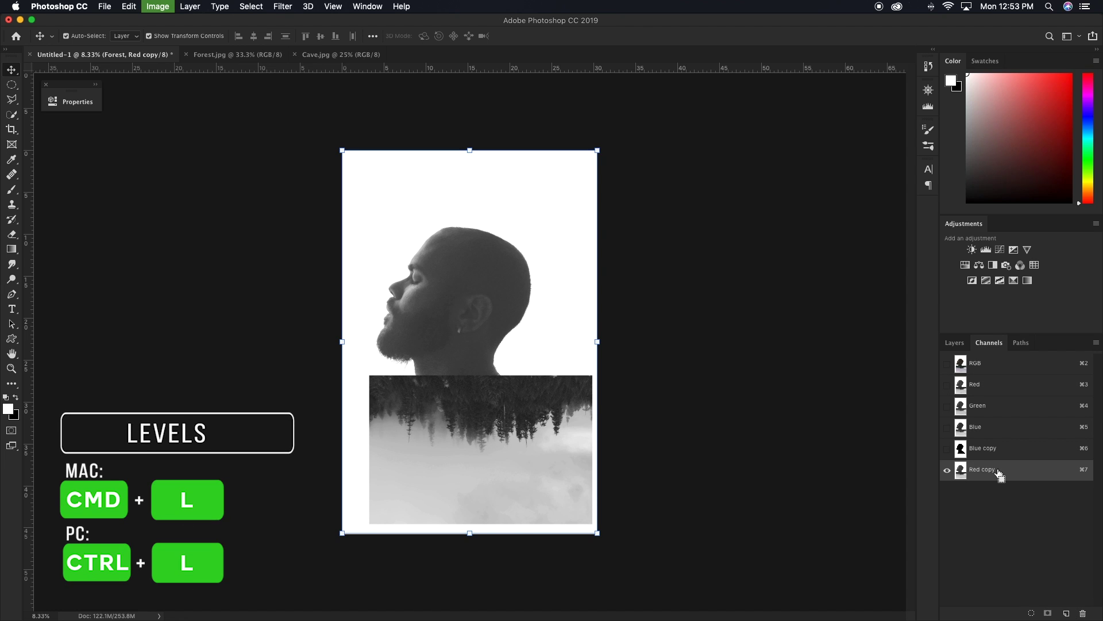
drag(669, 348, 698, 347)
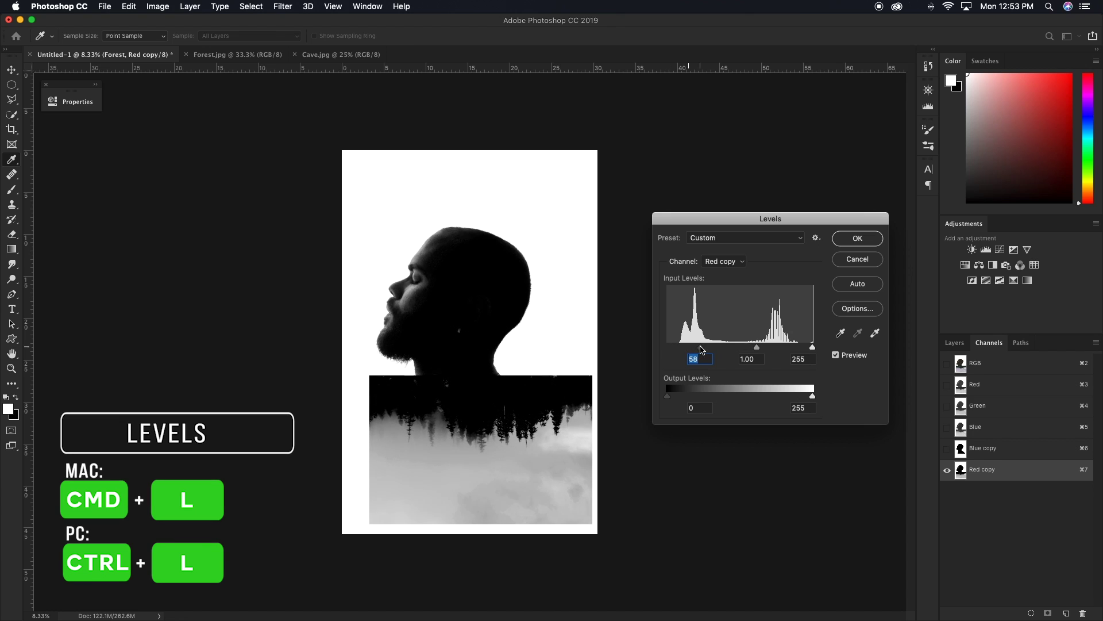
drag(812, 348, 772, 348)
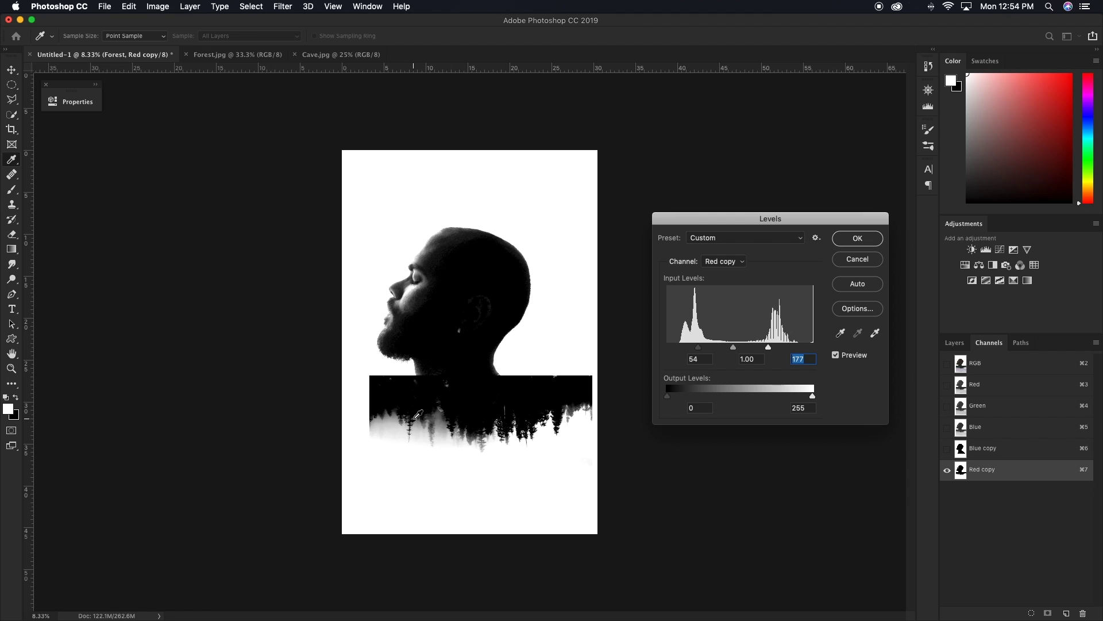
drag(704, 349, 709, 348)
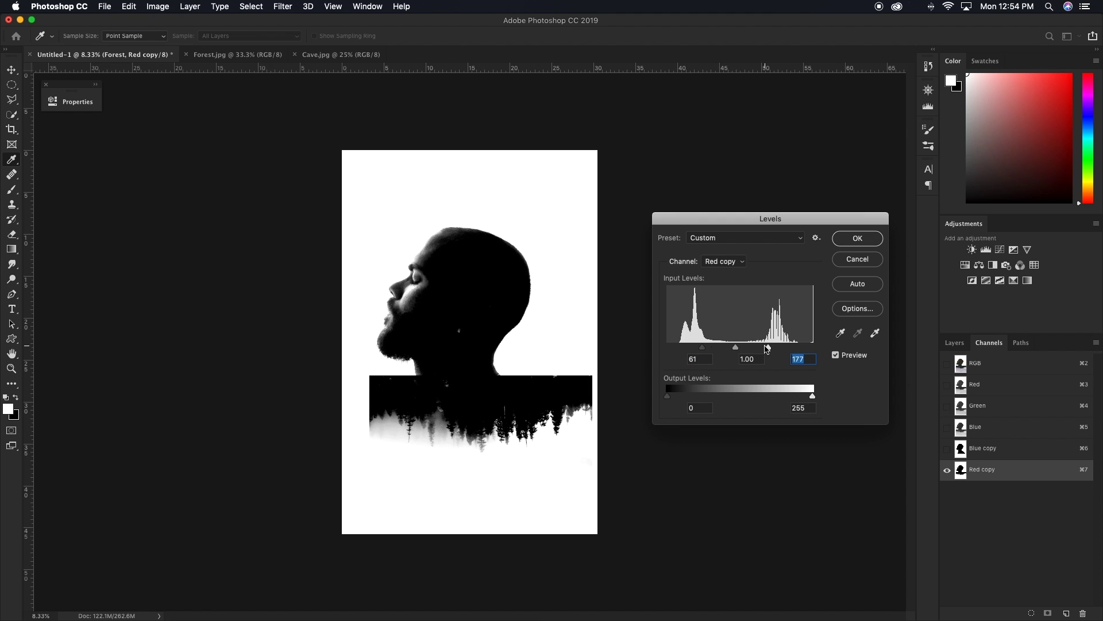
click(857, 238)
key(v)
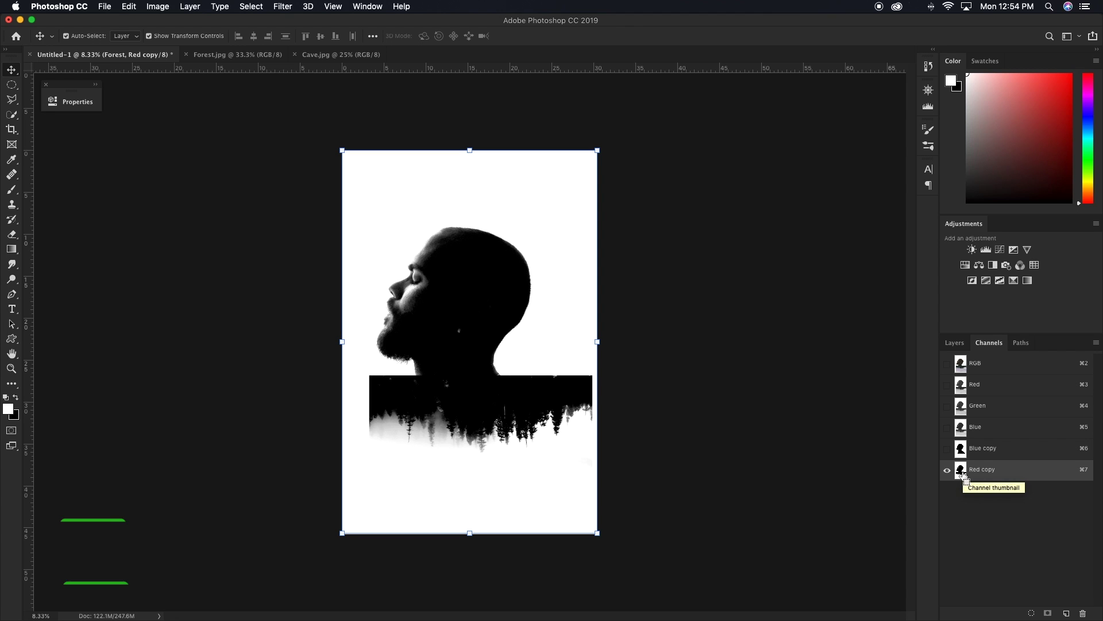
Load the Red copy channel as a selection, add it to the Forest layer as a mask, and invert the mask.
super+click(961, 470)
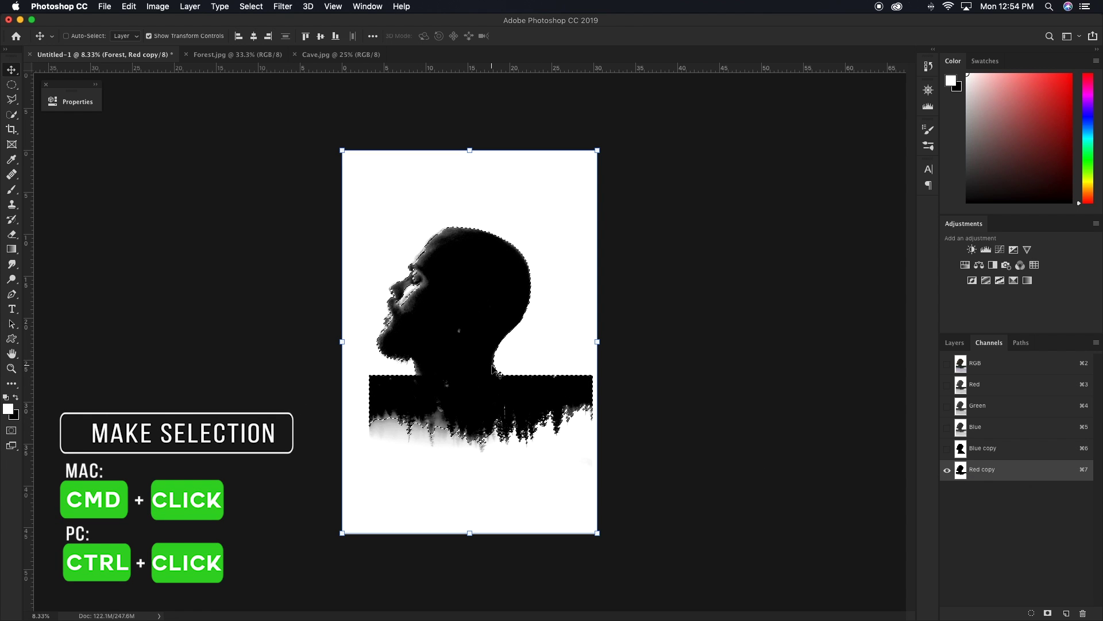
click(954, 343)
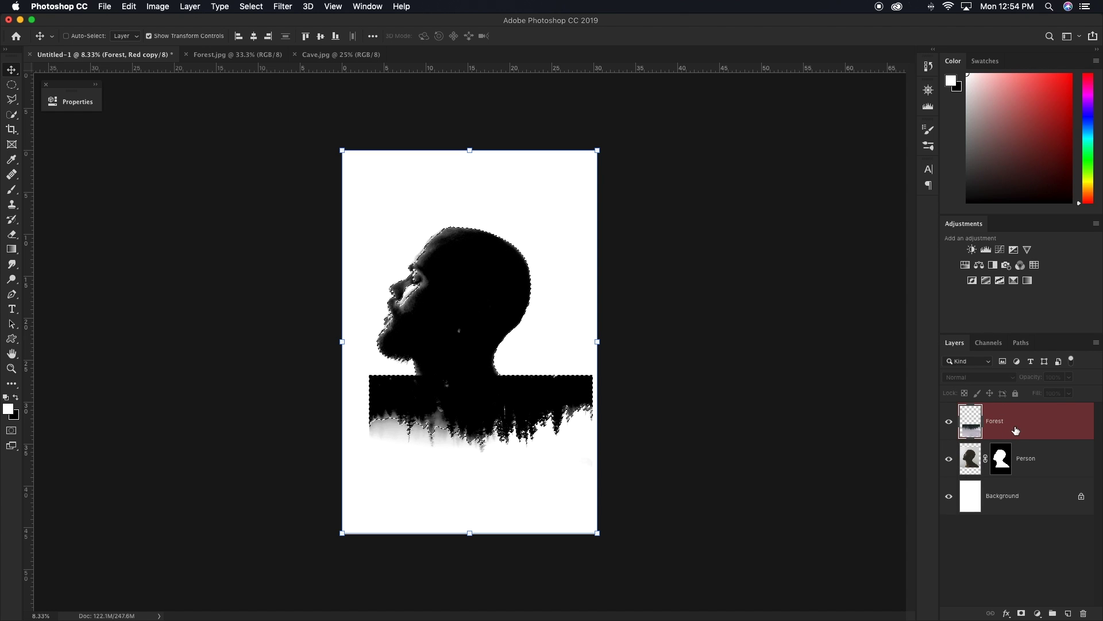
click(1021, 613)
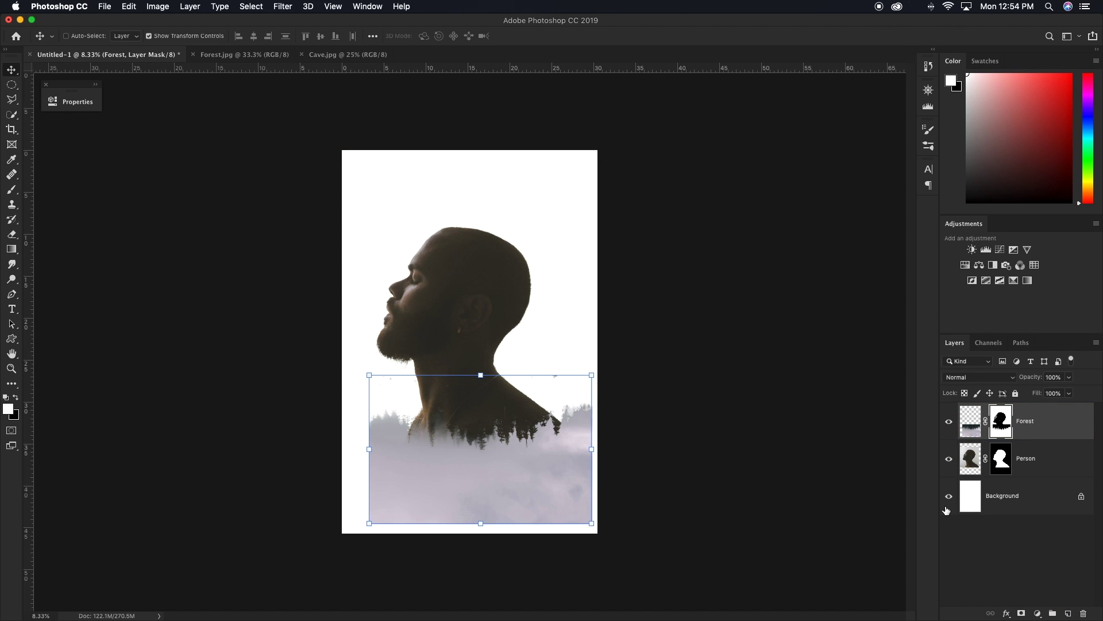
key(super+i)
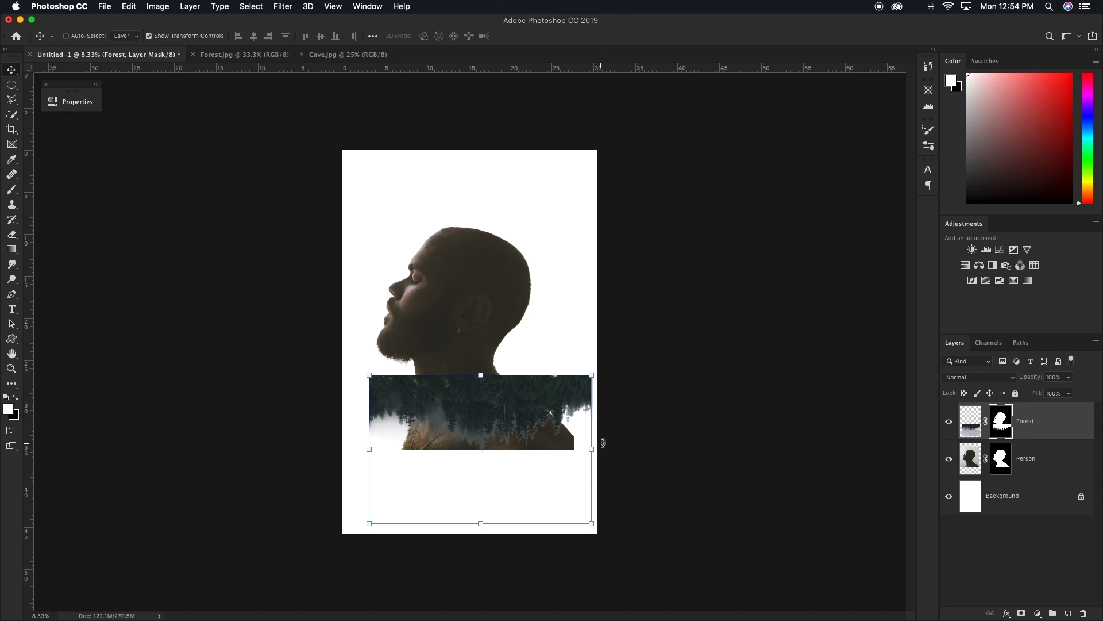
Stretch the Forest layer vertically with Free Transform and set it slightly lower on the neck and shoulders.
key(super+t)
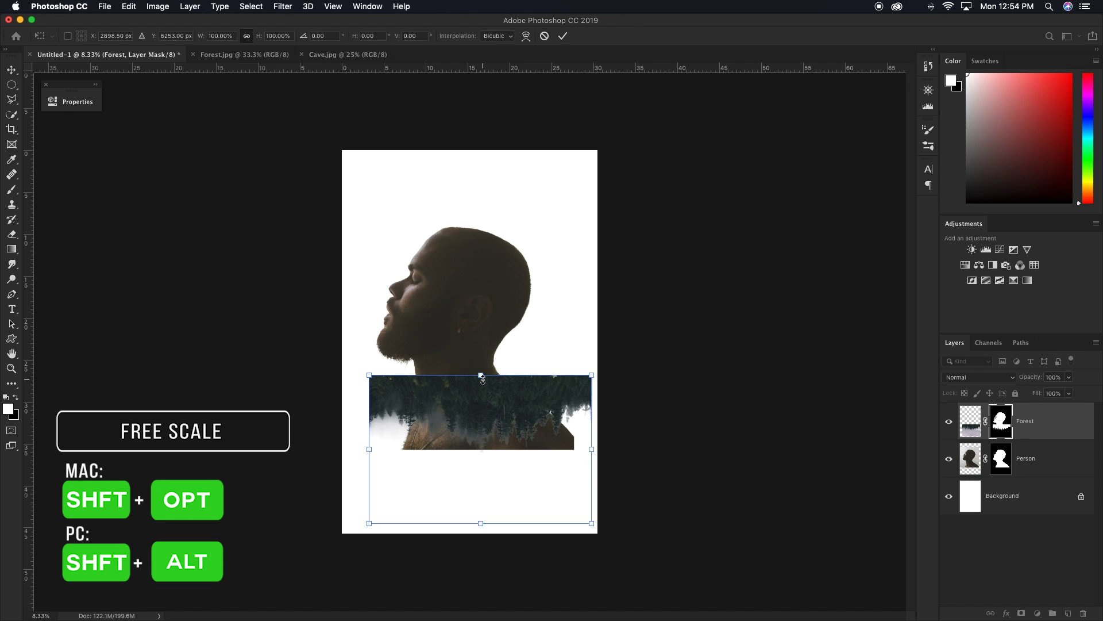
drag(480, 376, 491, 423)
key(Return)
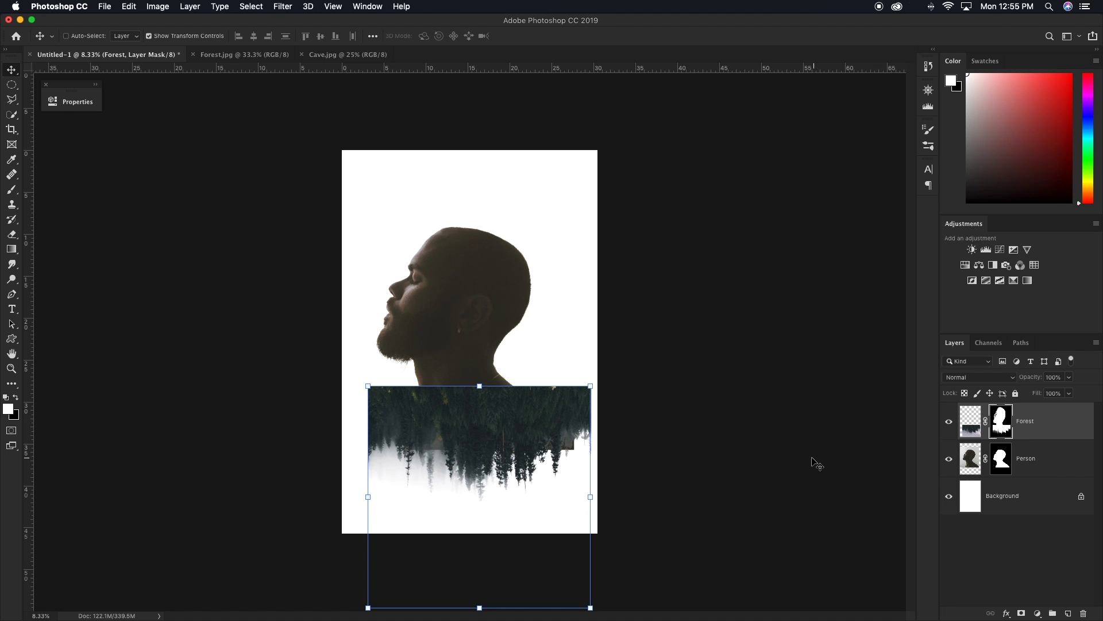
With the Forest layer temporarily hidden, paint black on the Person mask to softly fade the cut-off edge below the shoulders.
click(949, 422)
click(1001, 458)
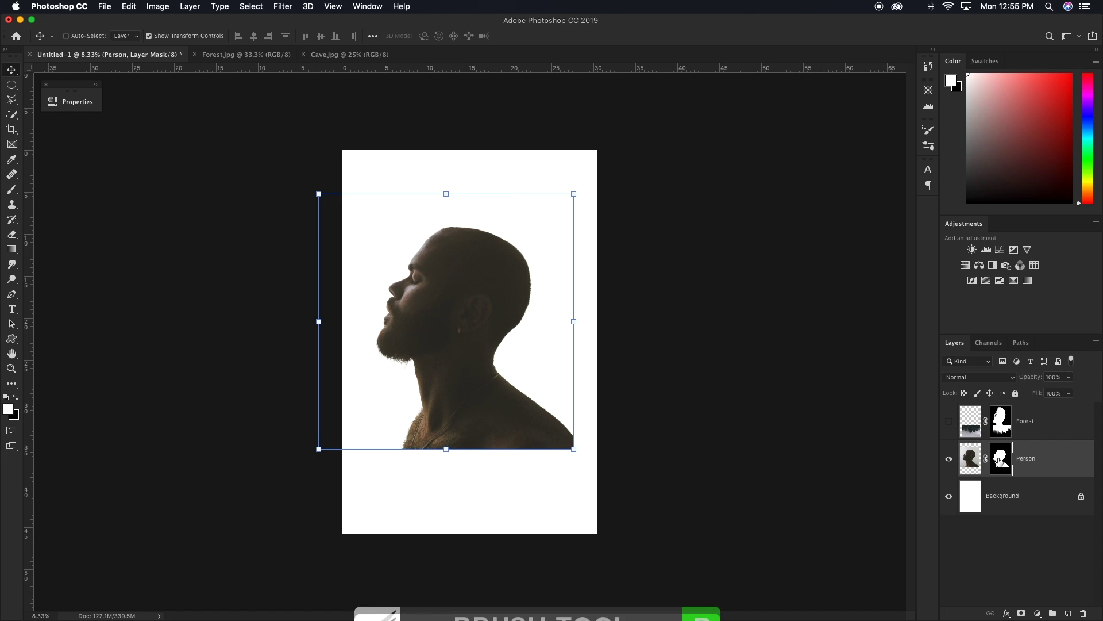
key(b)
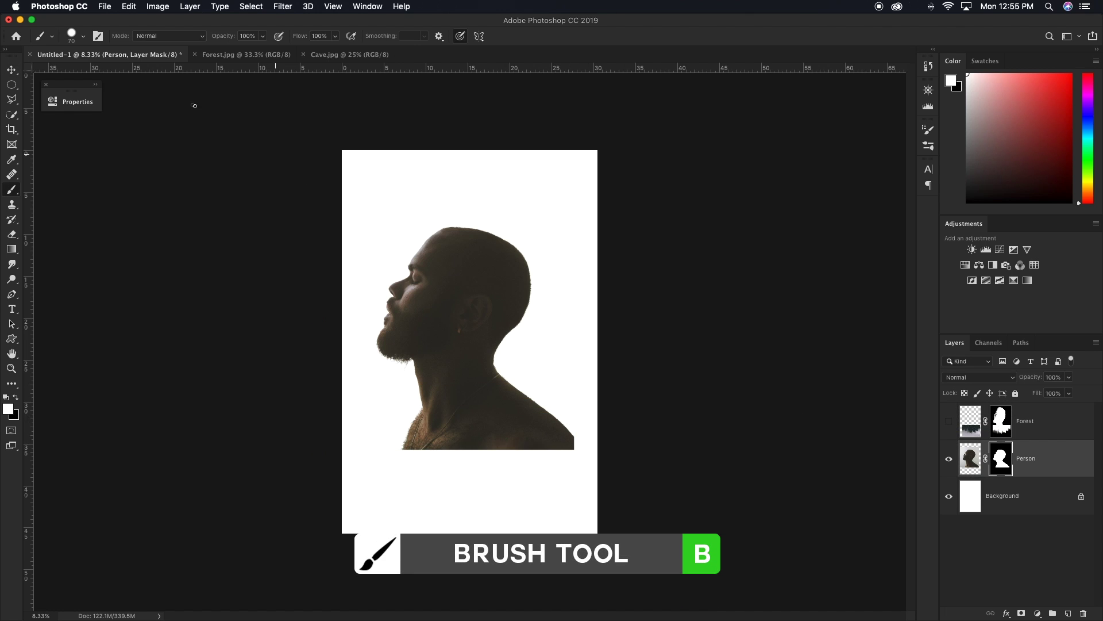
mouse_move(541, 464)
mouse_down()
mouse_move(557, 465)
mouse_move(544, 195)
mouse_move(566, 472)
mouse_move(585, 452)
mouse_move(407, 460)
mouse_move(389, 438)
mouse_move(398, 444)
mouse_up()
key(d)
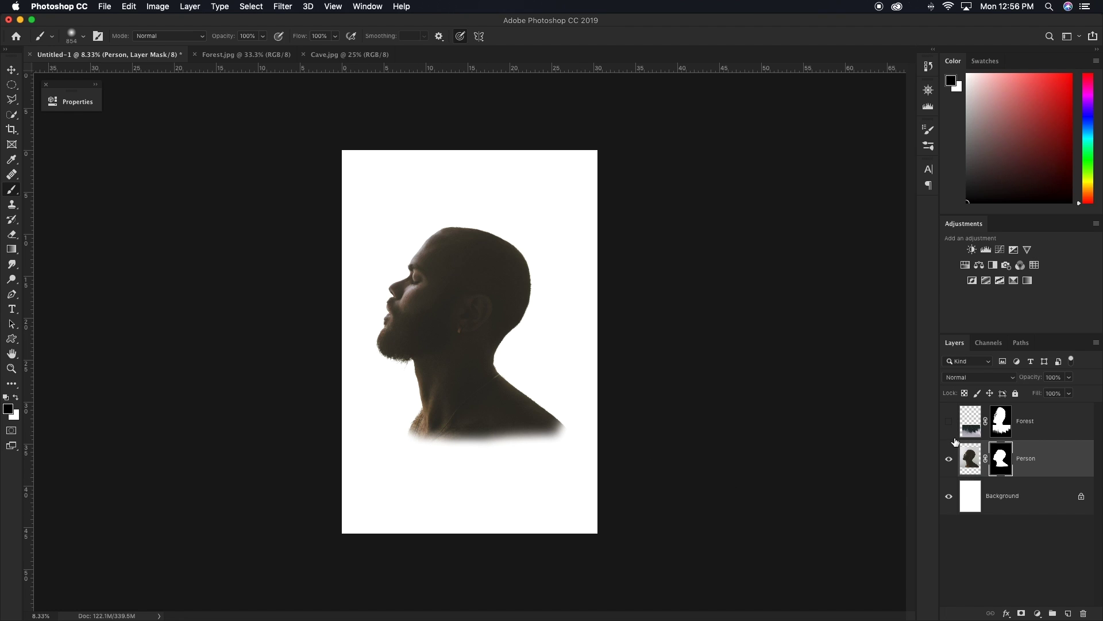
click(950, 422)
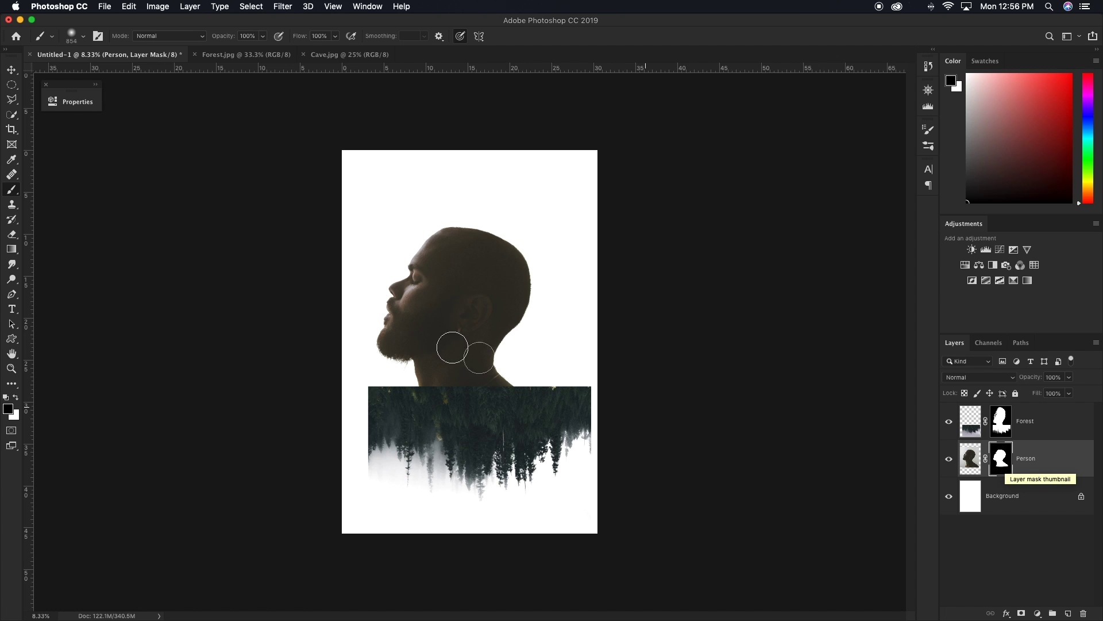
Load the Person mask as a selection, invert the selection, and target the Forest layer mask.
super+click(1001, 460)
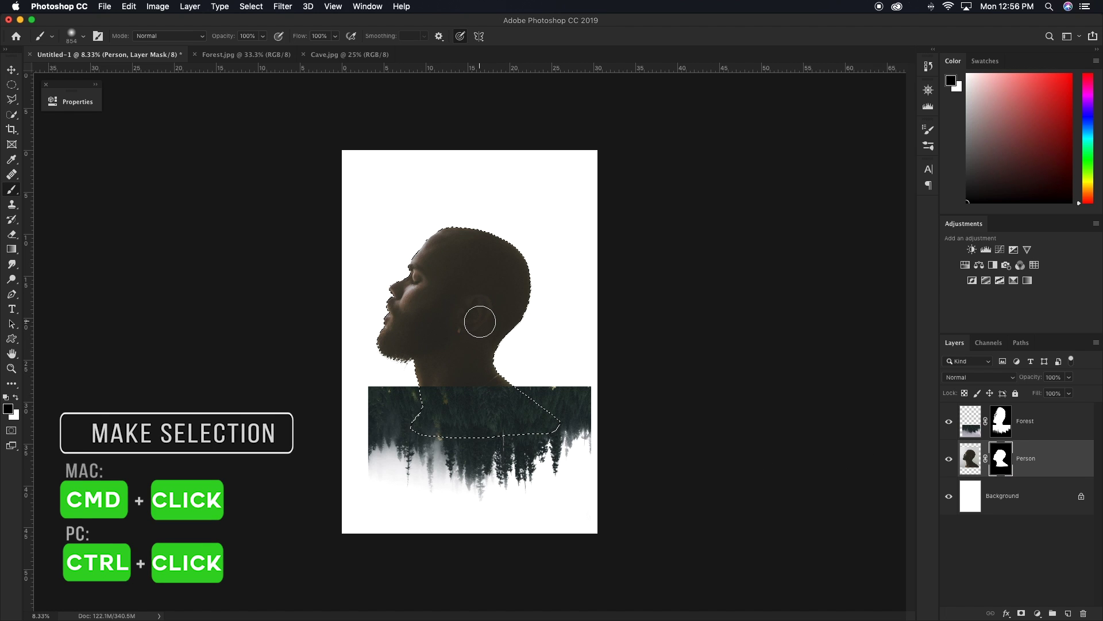
key(super+shift+i)
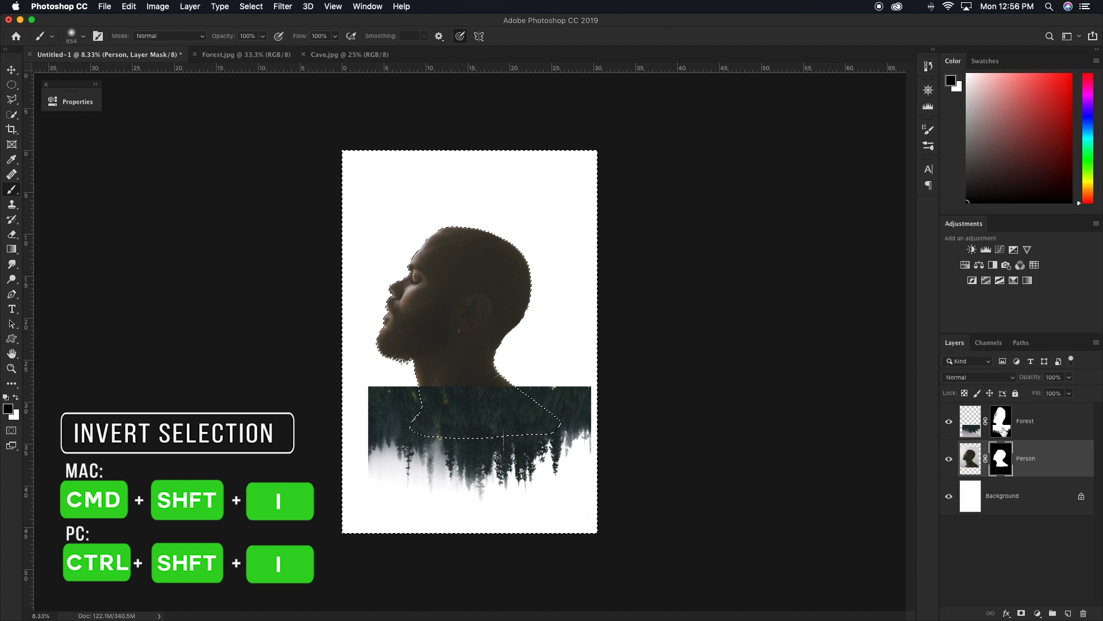
click(999, 421)
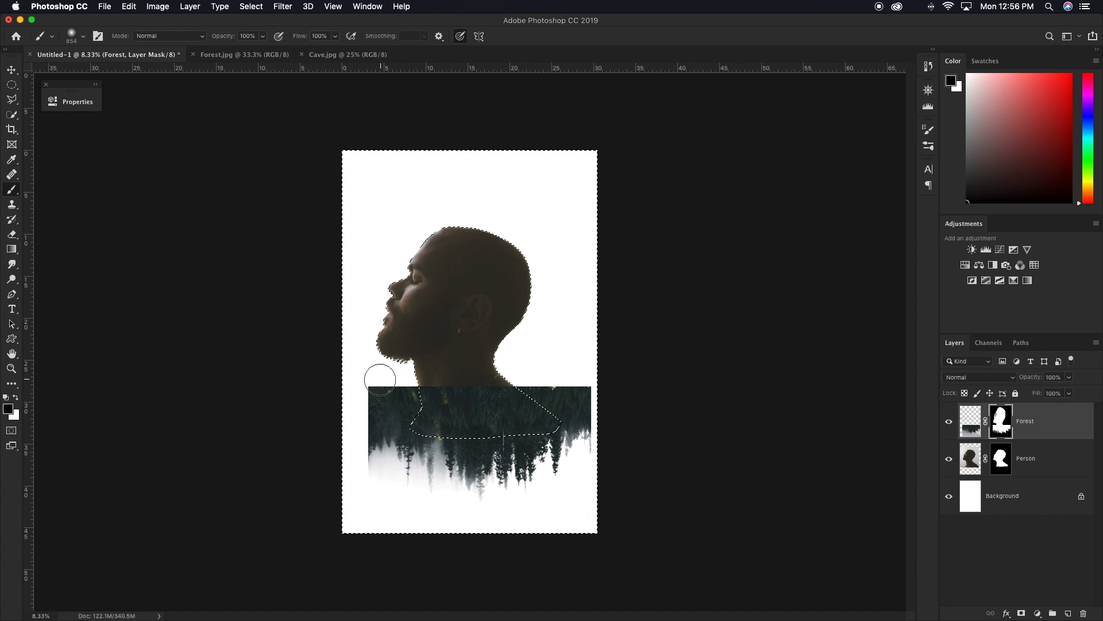
Paint black on the Forest mask to remove the trees outside the neck and shoulder outline, and clear the selection.
key(bracketright)
key(bracketright)
key(bracketright)
drag(383, 378, 400, 395)
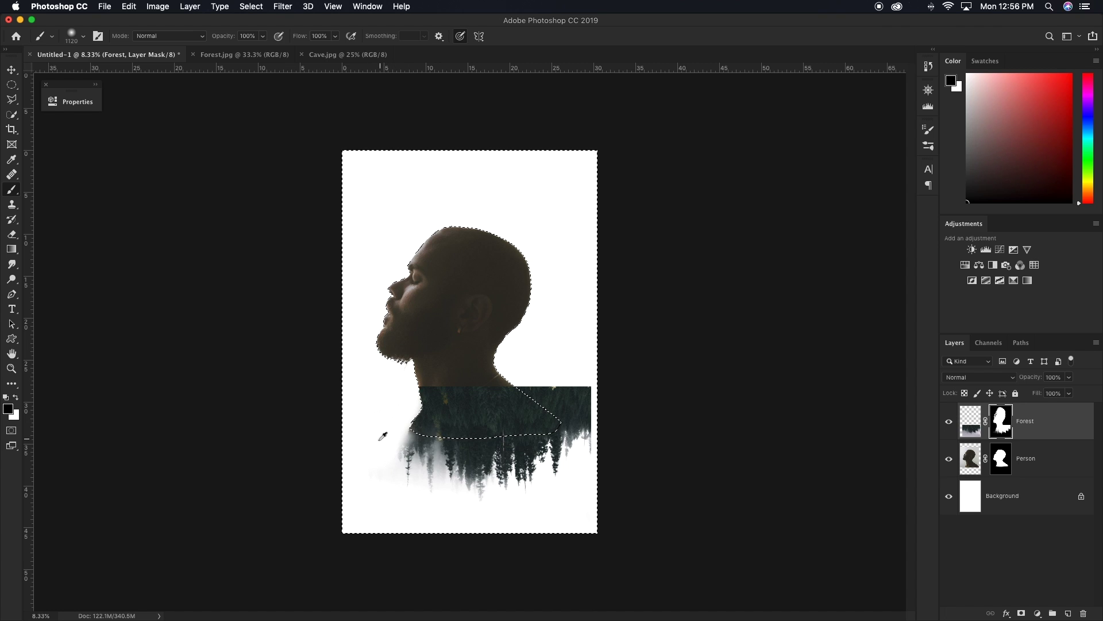
drag(383, 440, 371, 440)
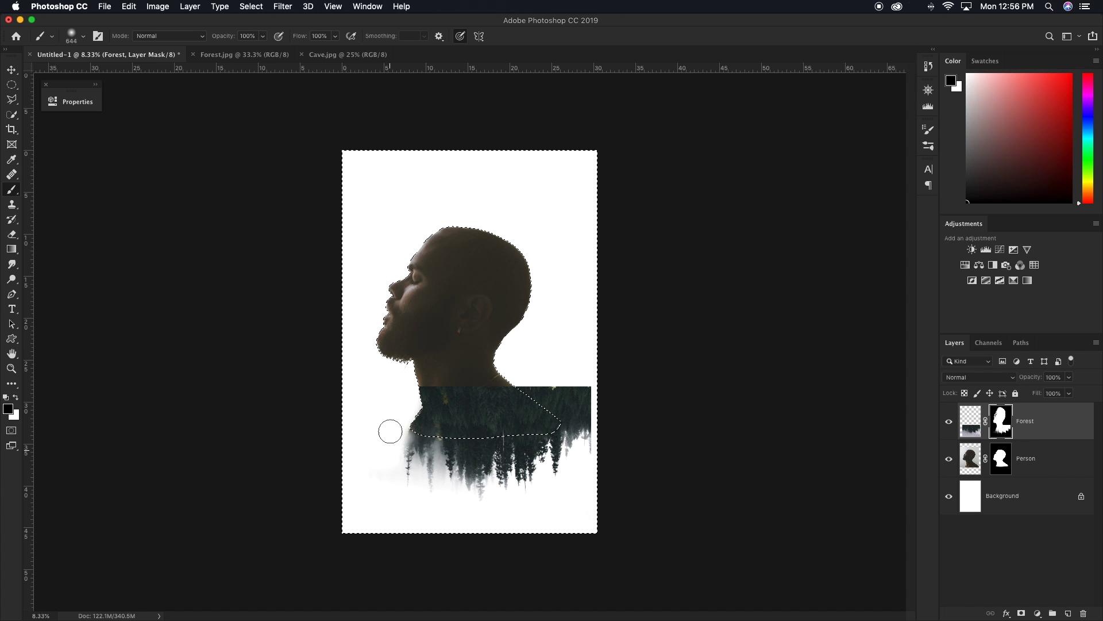
drag(522, 381, 567, 408)
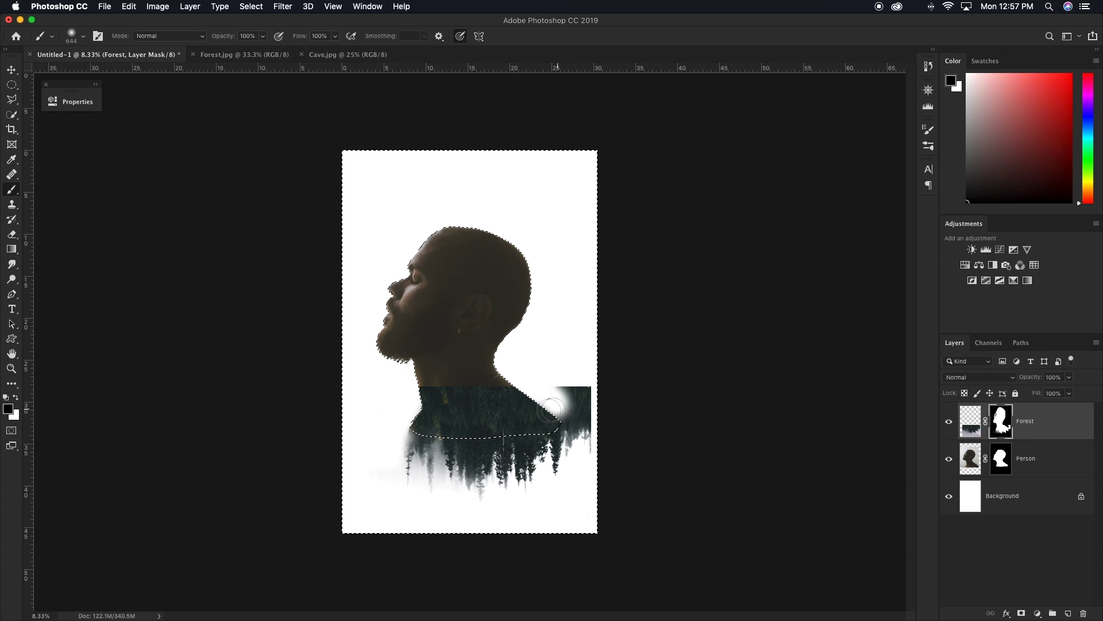
mouse_move(546, 402)
mouse_down()
mouse_move(573, 423)
mouse_move(566, 465)
mouse_move(561, 450)
mouse_move(576, 456)
mouse_move(580, 432)
mouse_move(594, 458)
mouse_move(597, 396)
mouse_move(565, 374)
mouse_up()
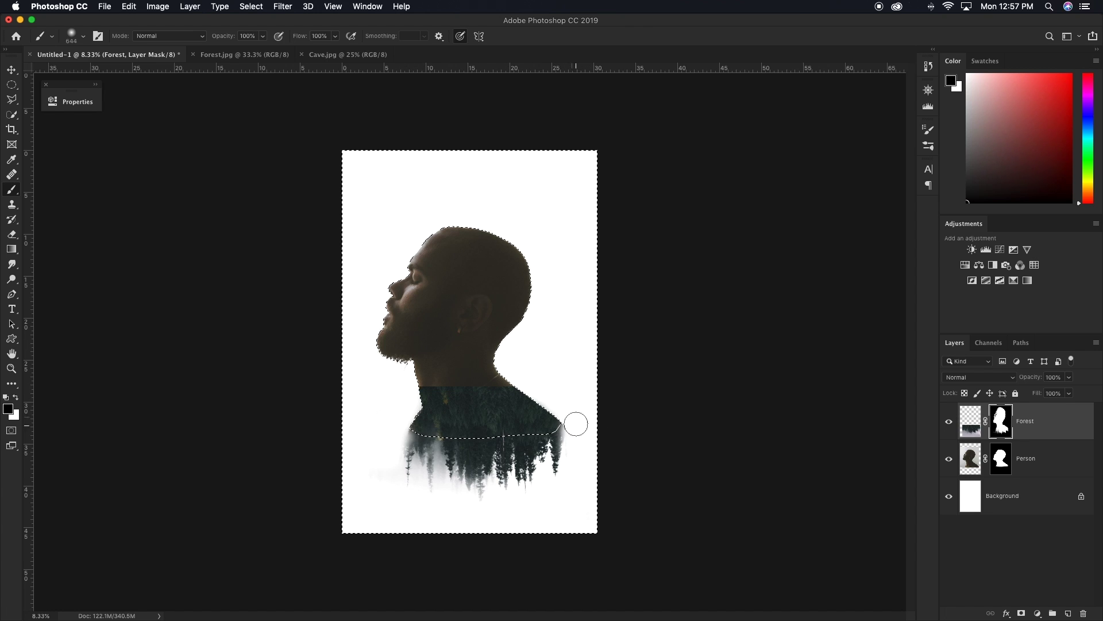
key(super+z)
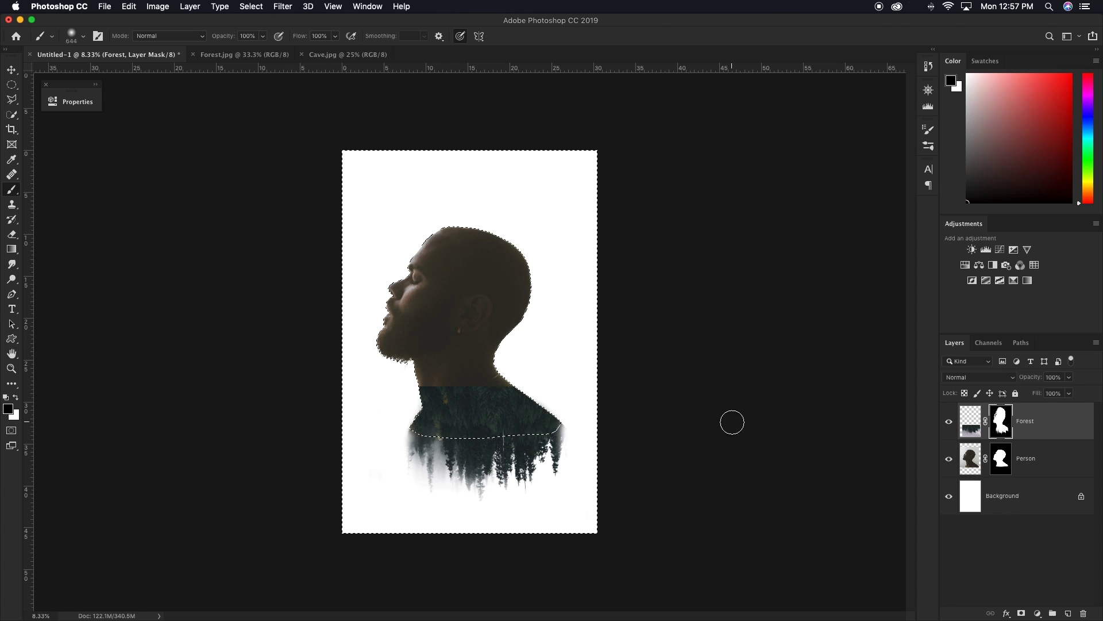
key(super+d)
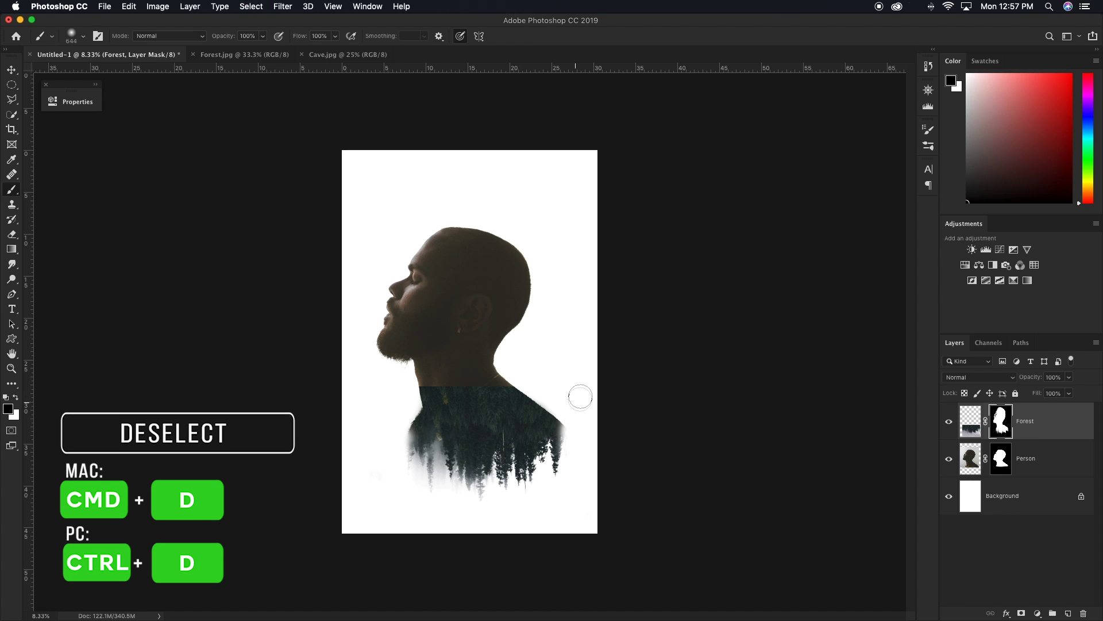
Copy the Cave.jpg image into the Untitled-1 document and place its layer above the Forest layer.
key(alt+bracketleft)
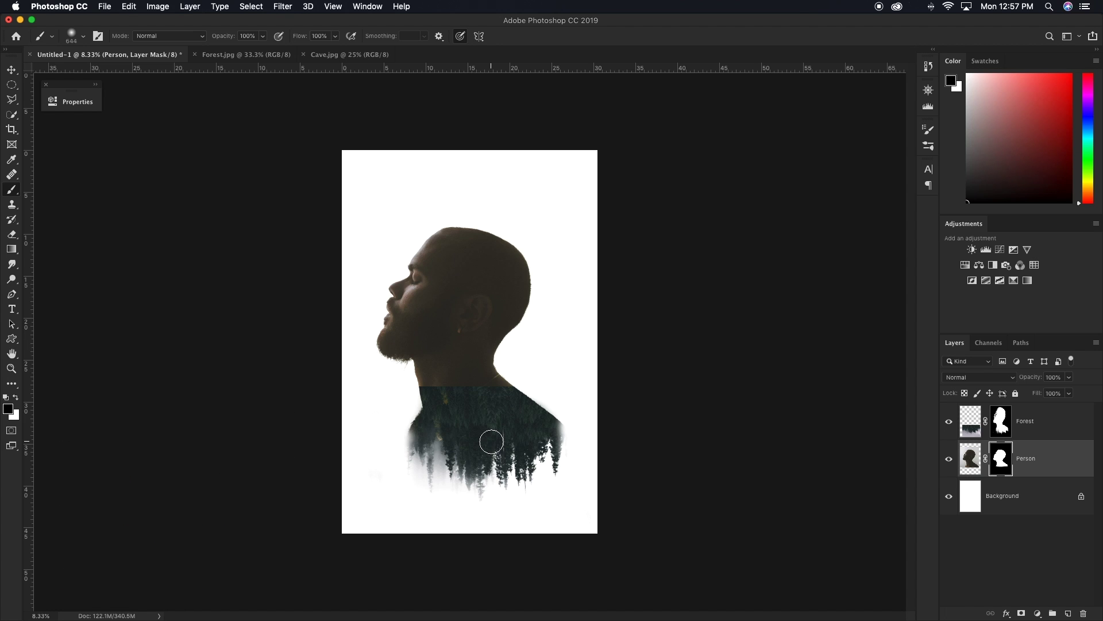
click(348, 54)
key(v)
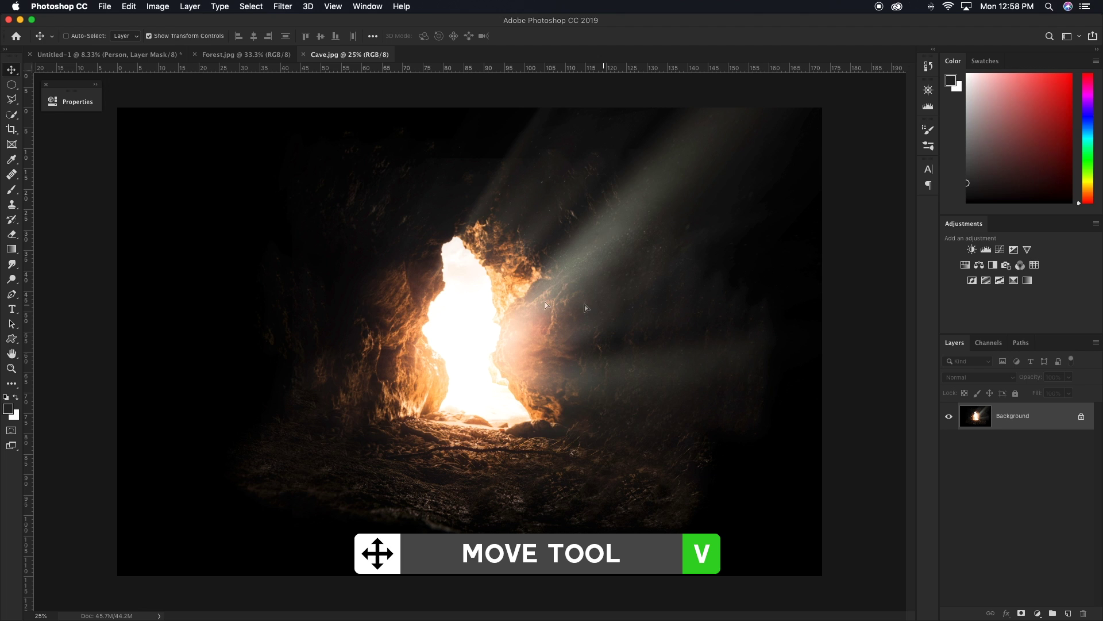
click(111, 55)
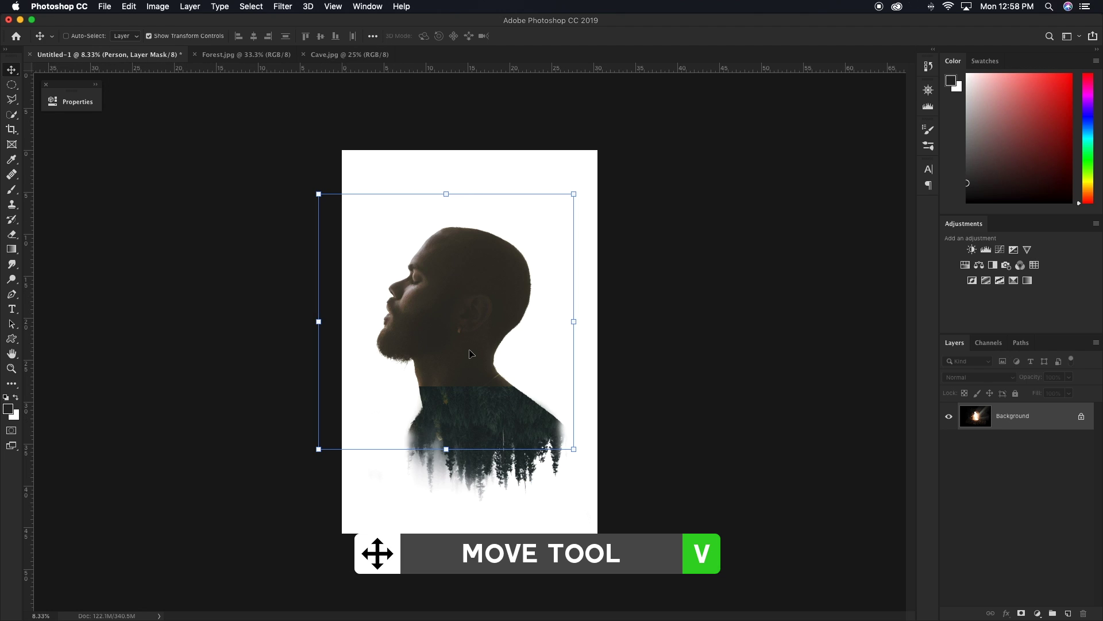
drag(470, 354, 472, 355)
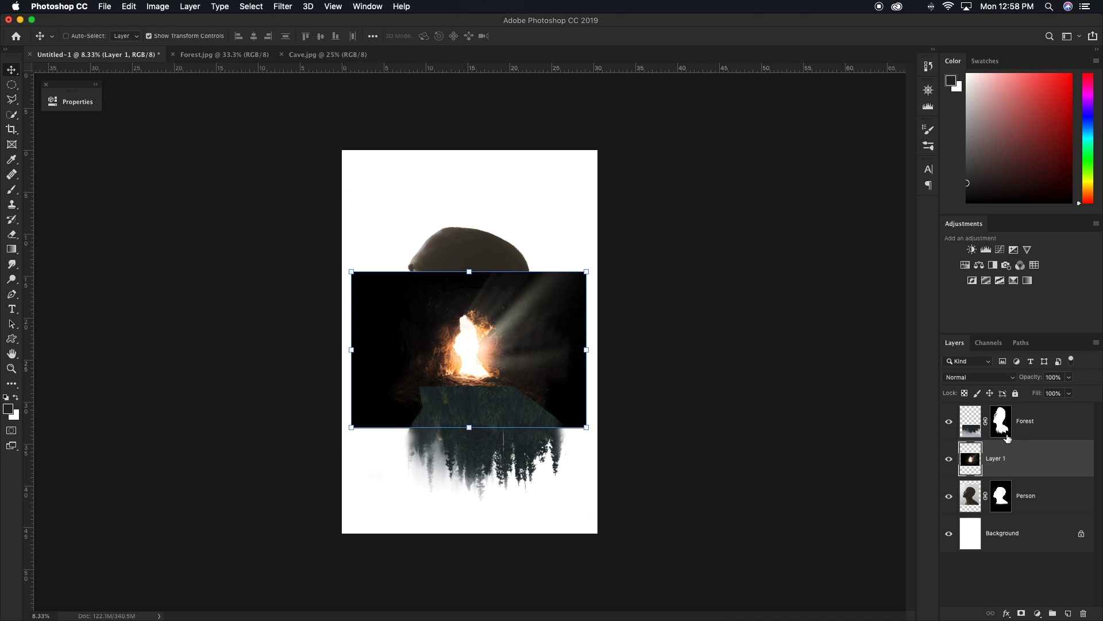
drag(1019, 466, 1014, 407)
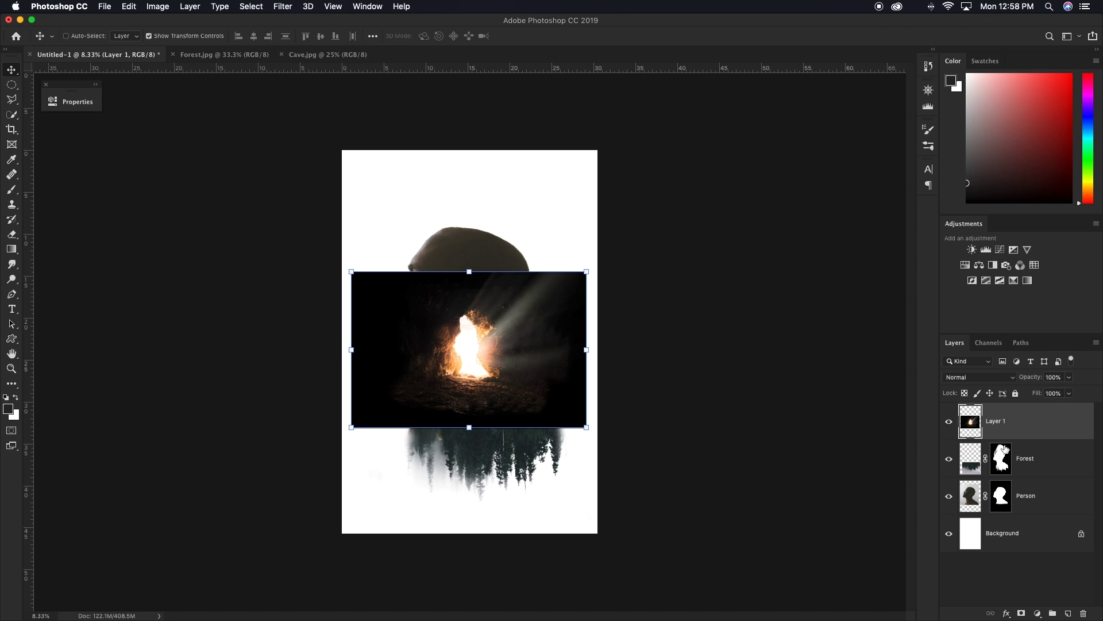
Name the new layer CAVE and move its image up to cover the man's head.
double_click(1000, 421)
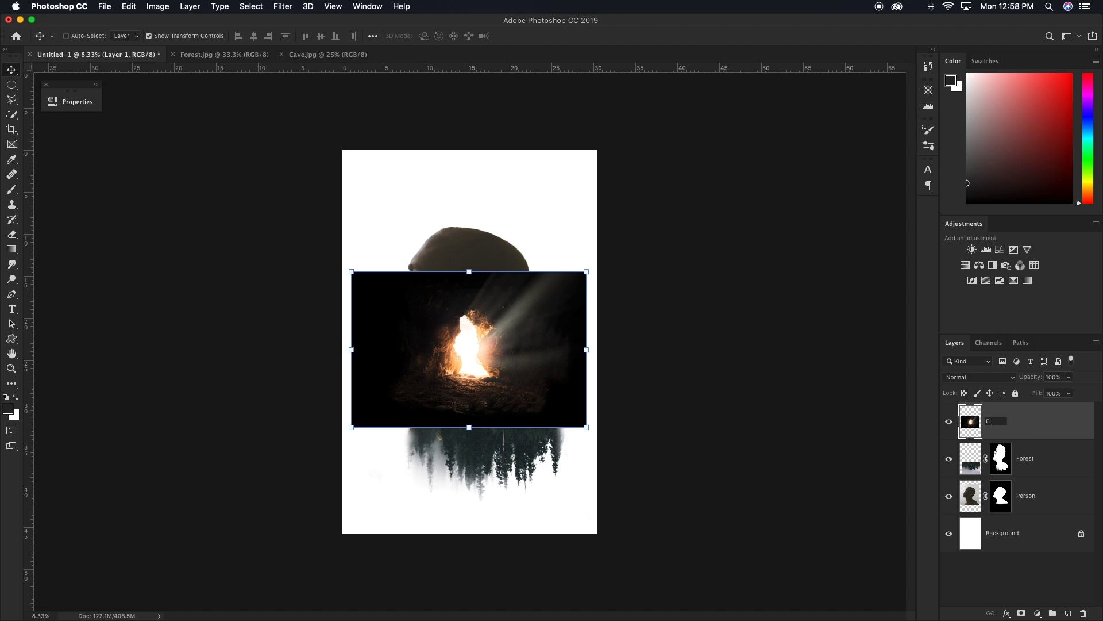
key(Return)
drag(494, 381, 493, 334)
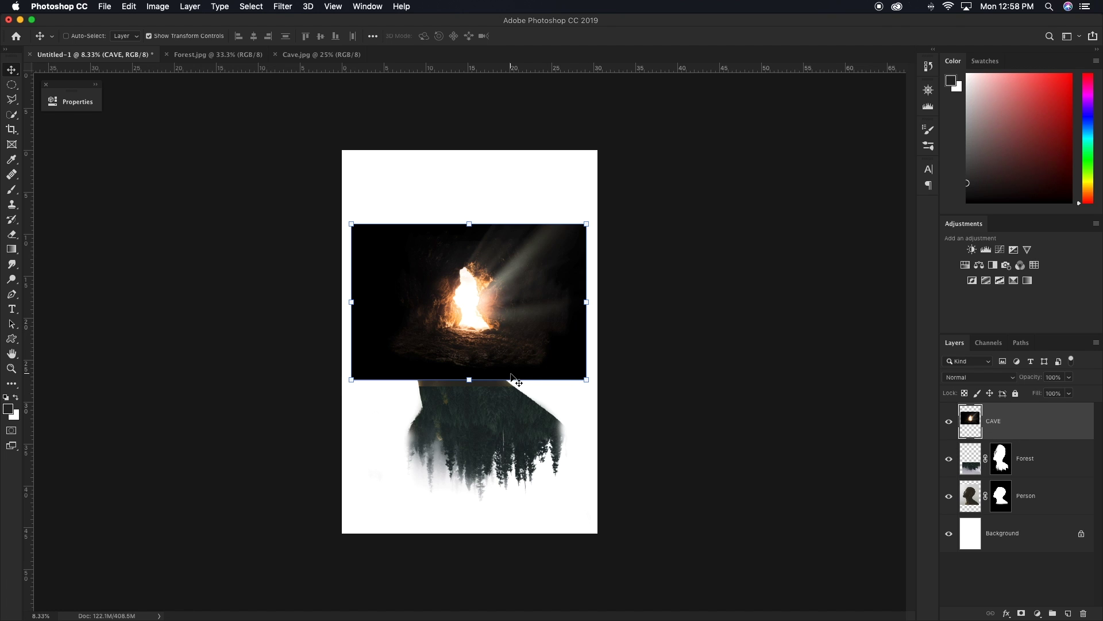
Load the Person mask as a selection, mask the CAVE layer with it, and unlink the cave image from its mask.
super+click(1004, 503)
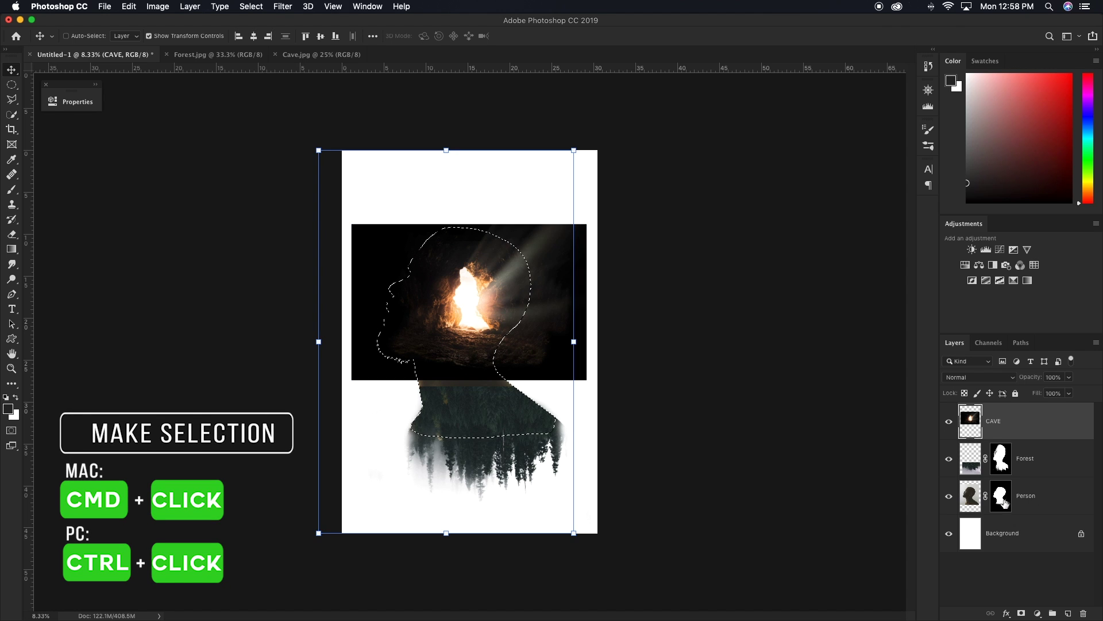
click(1022, 614)
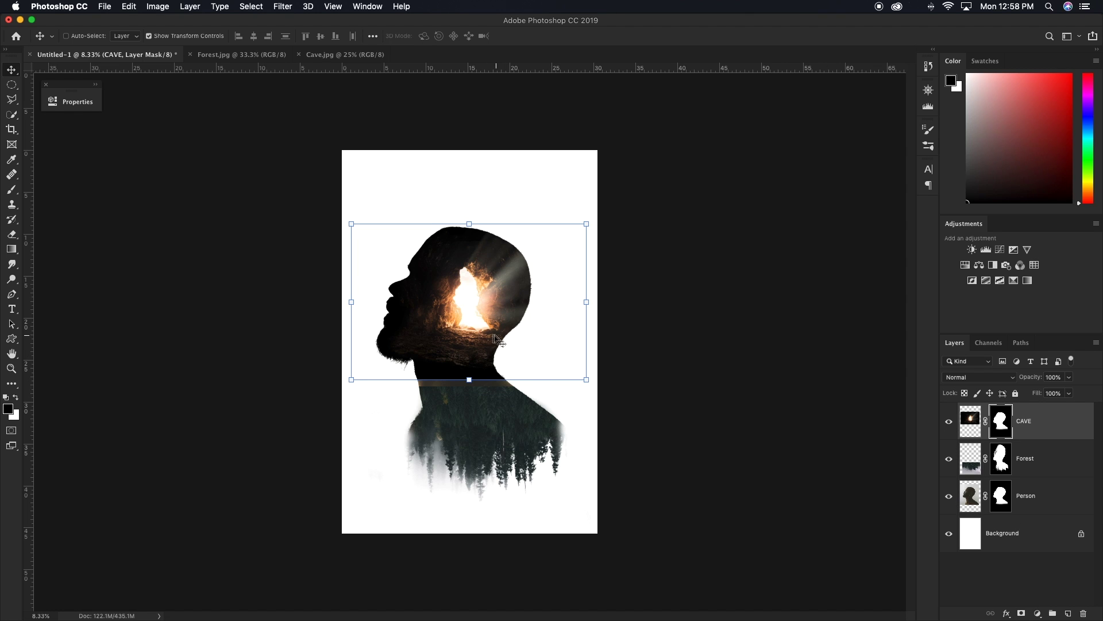
mouse_move(479, 315)
mouse_down()
mouse_move(456, 276)
mouse_move(493, 284)
mouse_move(467, 299)
mouse_move(480, 331)
mouse_move(495, 305)
mouse_move(487, 314)
mouse_up()
key(super+z)
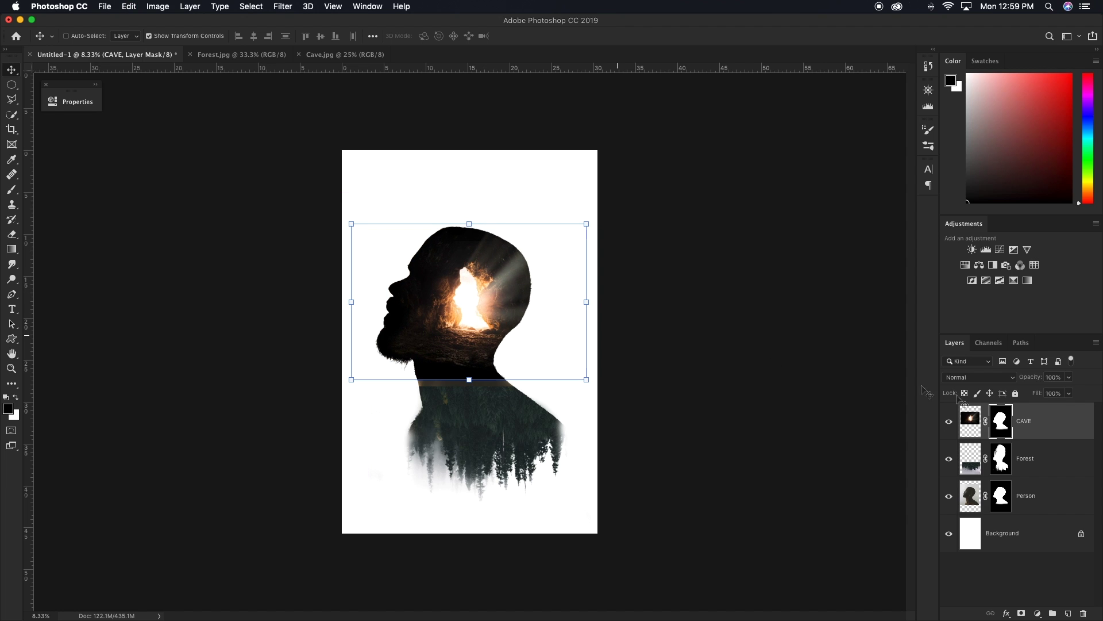
click(986, 424)
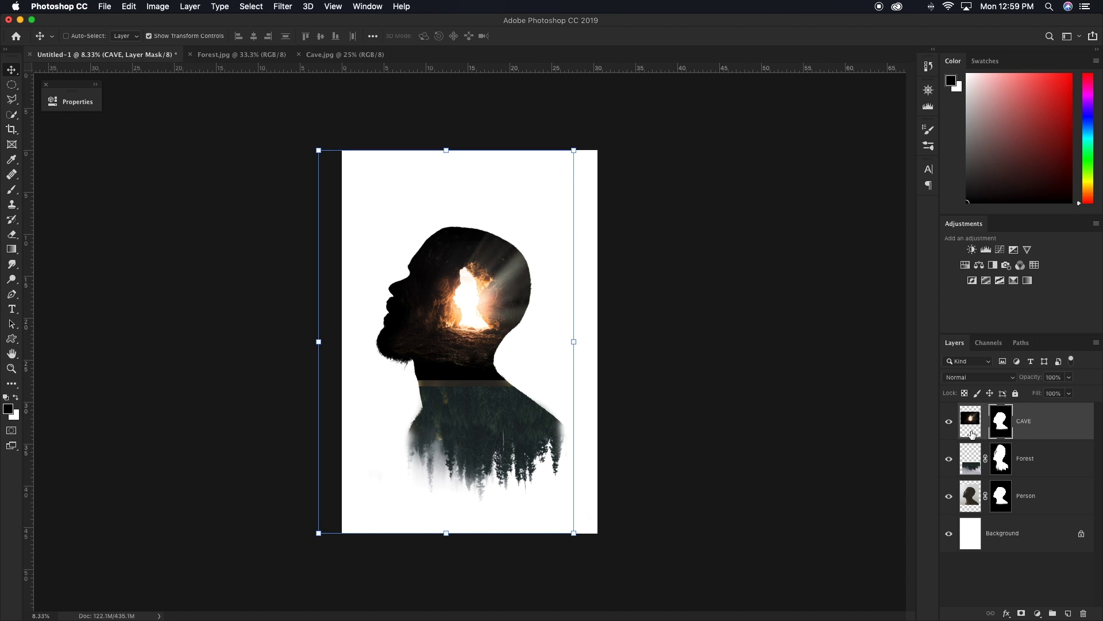
Reposition the CAVE image within the profile, scale it to about 127%, and stretch it slightly taller so it covers the head and neck.
click(970, 434)
mouse_move(490, 315)
mouse_down()
mouse_move(511, 328)
mouse_move(468, 326)
mouse_move(494, 318)
mouse_move(502, 298)
mouse_up()
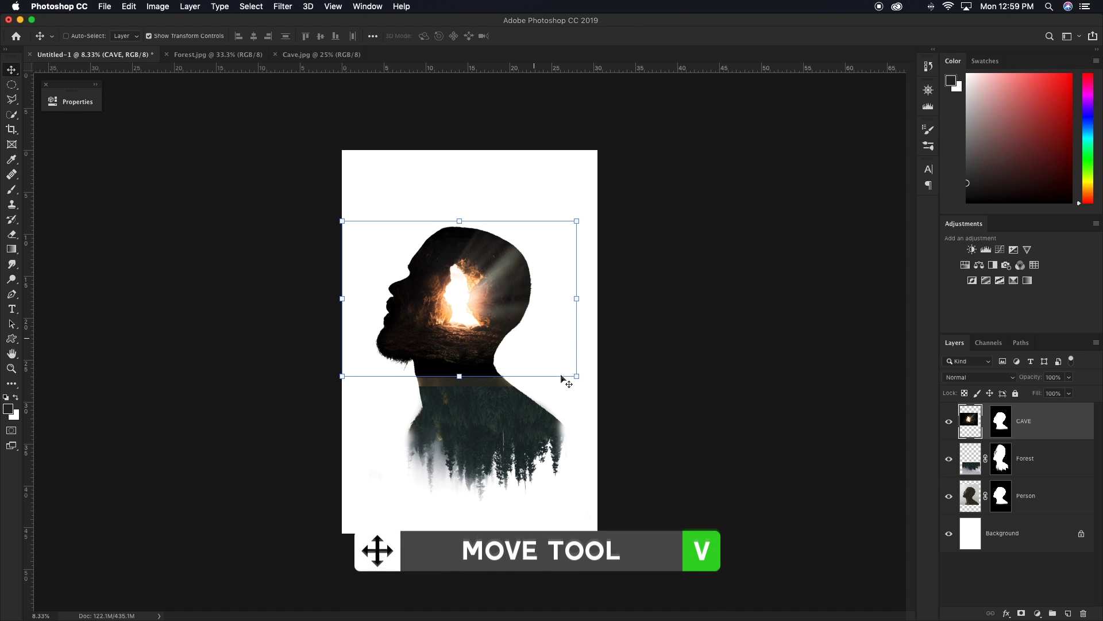
drag(576, 376, 640, 419)
drag(546, 386, 525, 368)
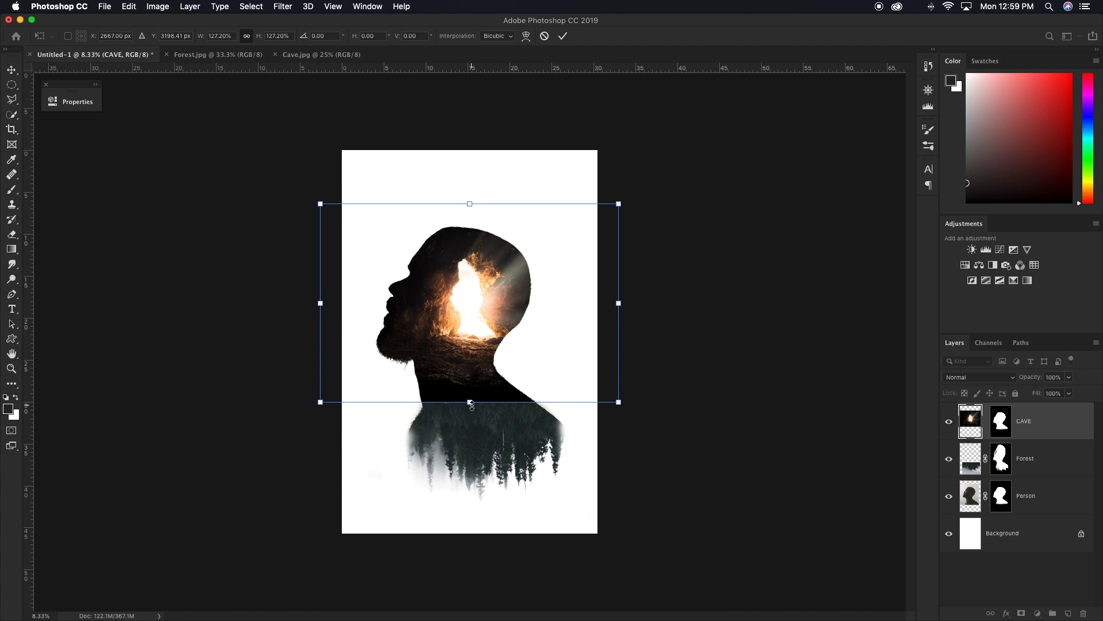
mouse_move(471, 405)
mouse_down()
mouse_move(466, 388)
mouse_move(476, 386)
mouse_up()
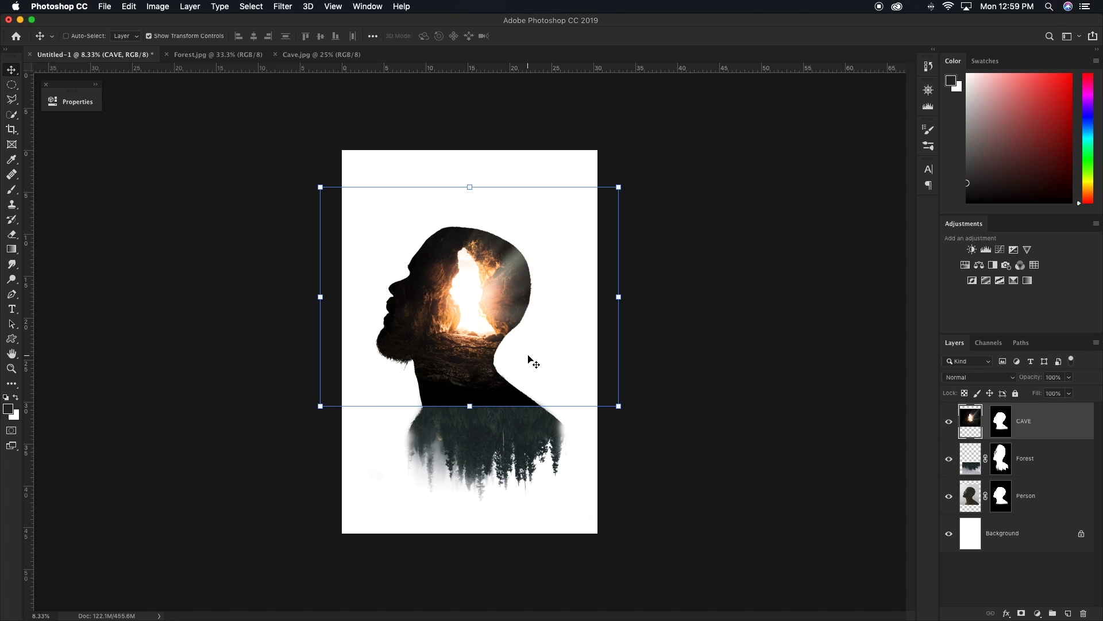
Duplicate the Person layer and place the copy above the CAVE layer.
click(1036, 495)
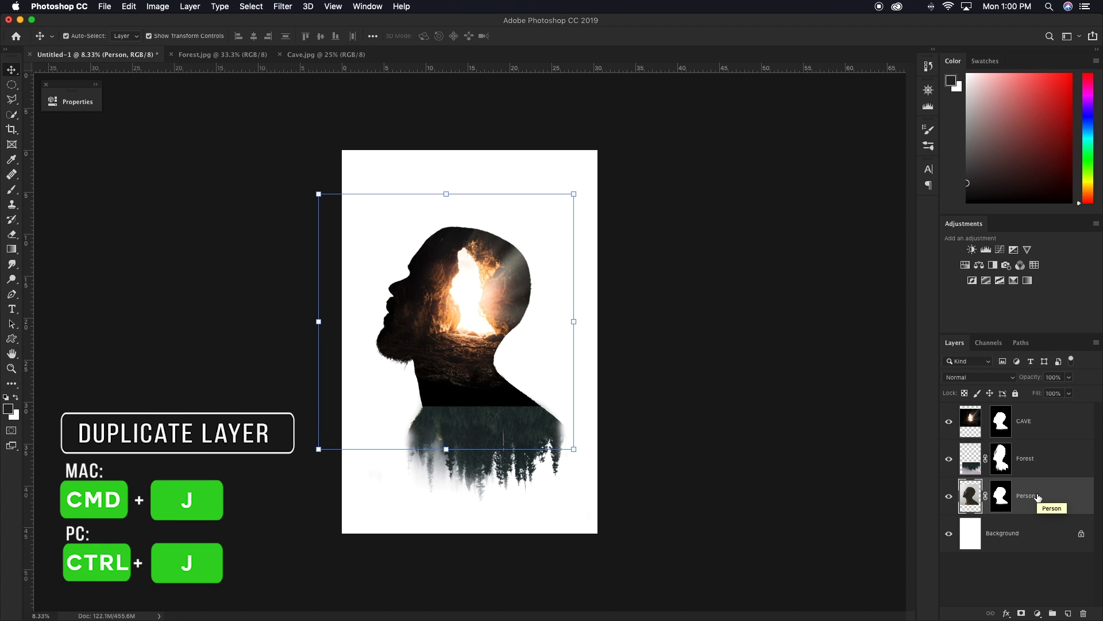
key(super+j)
drag(1038, 496, 1039, 405)
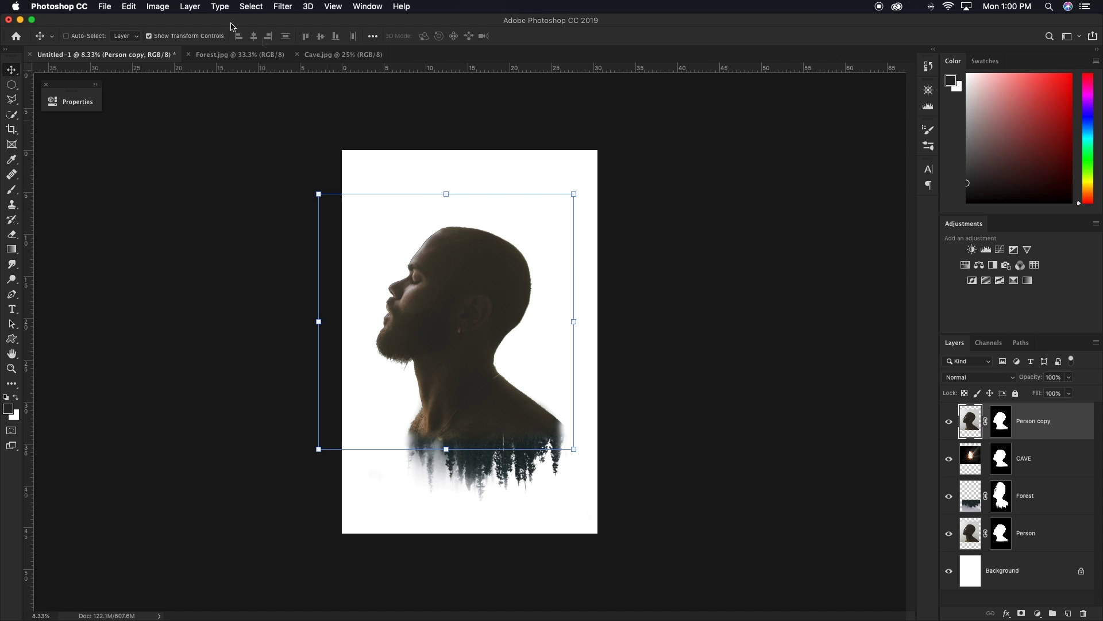
Desaturate the Person copy layer and set its blend mode to Lighten.
click(158, 7)
mouse_move(169, 39)
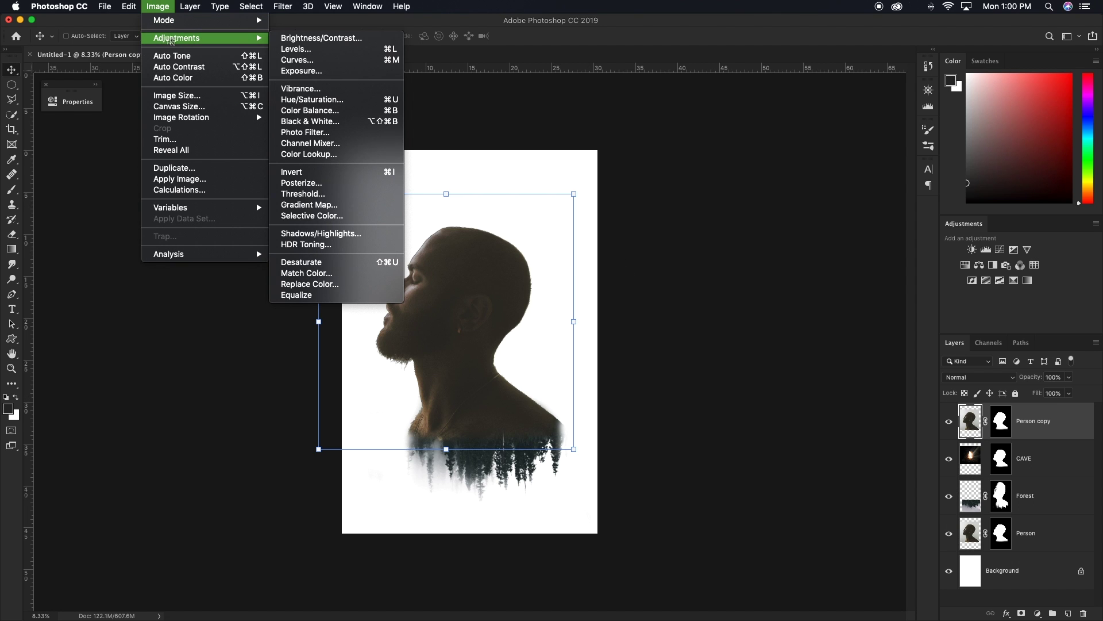
click(339, 264)
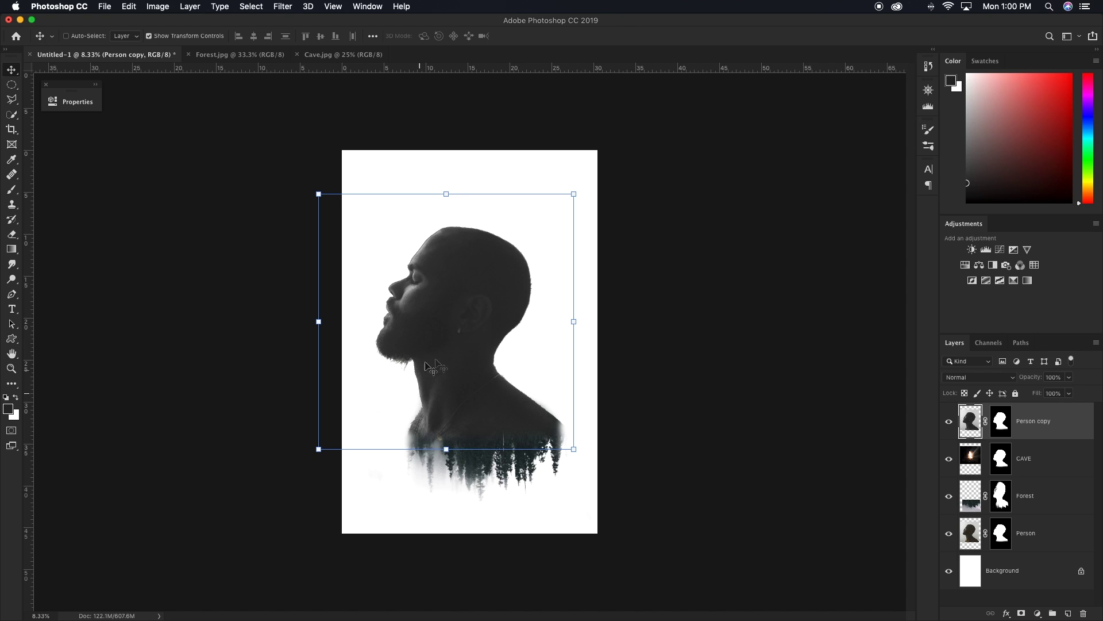
click(954, 378)
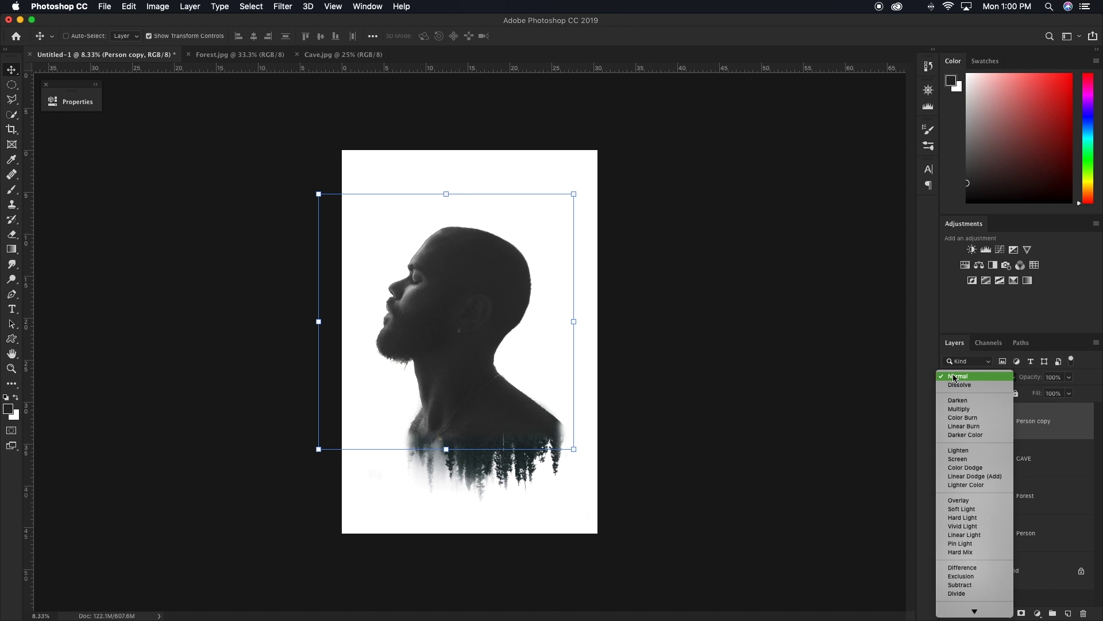
click(959, 450)
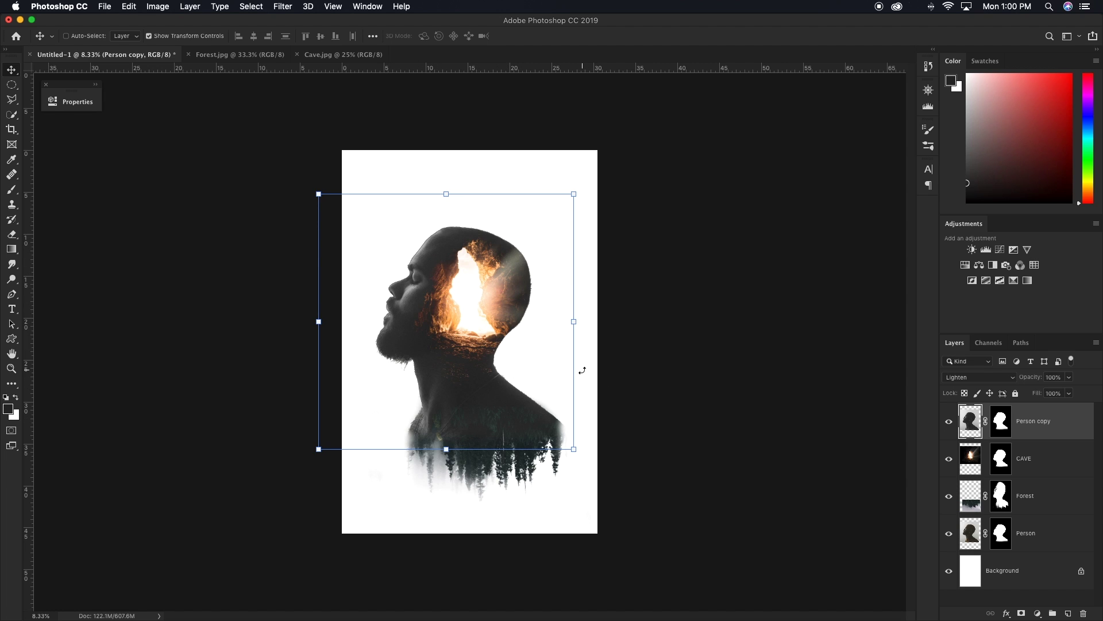
Paint black on the CAVE mask with a large soft brush across the neck base to blend the cave's lower edge into the forest.
key(super+plus)
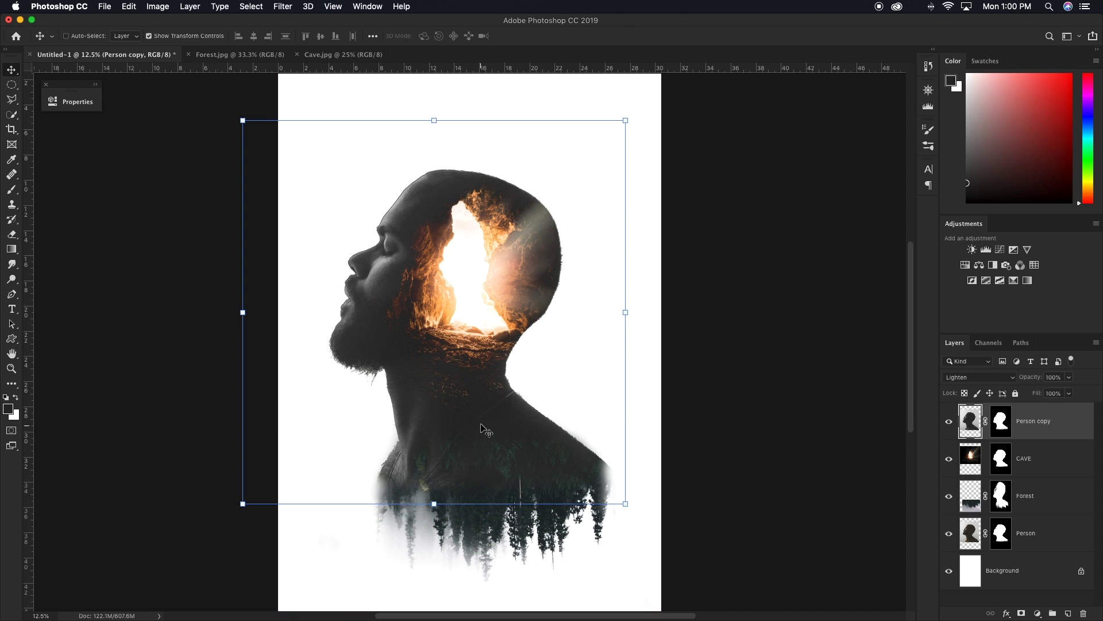
click(1002, 468)
key(b)
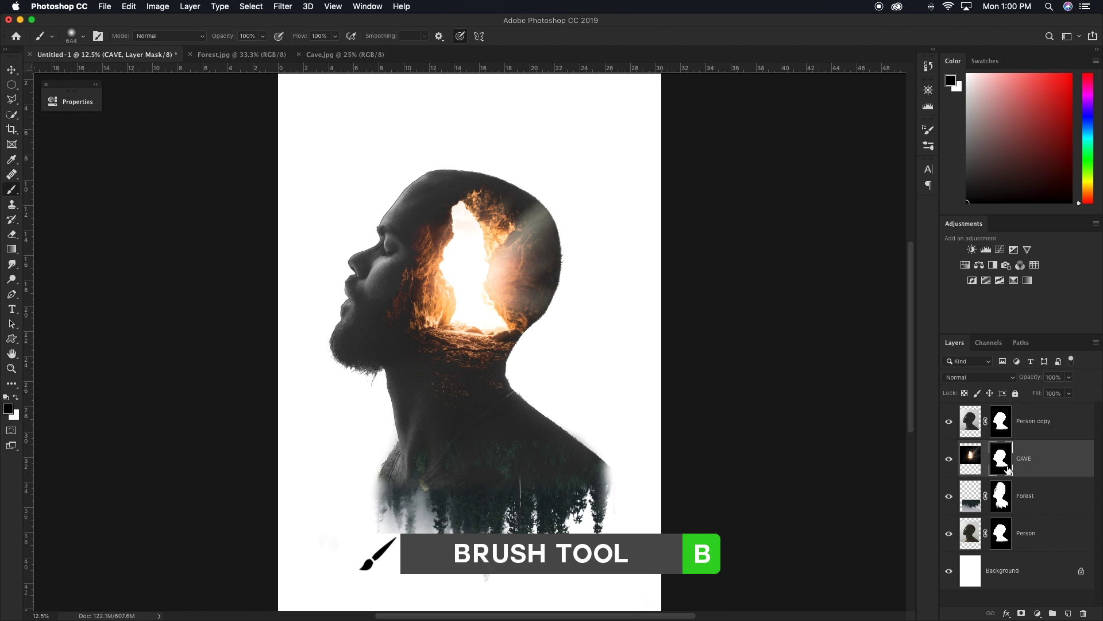
drag(468, 451, 492, 454)
key(d)
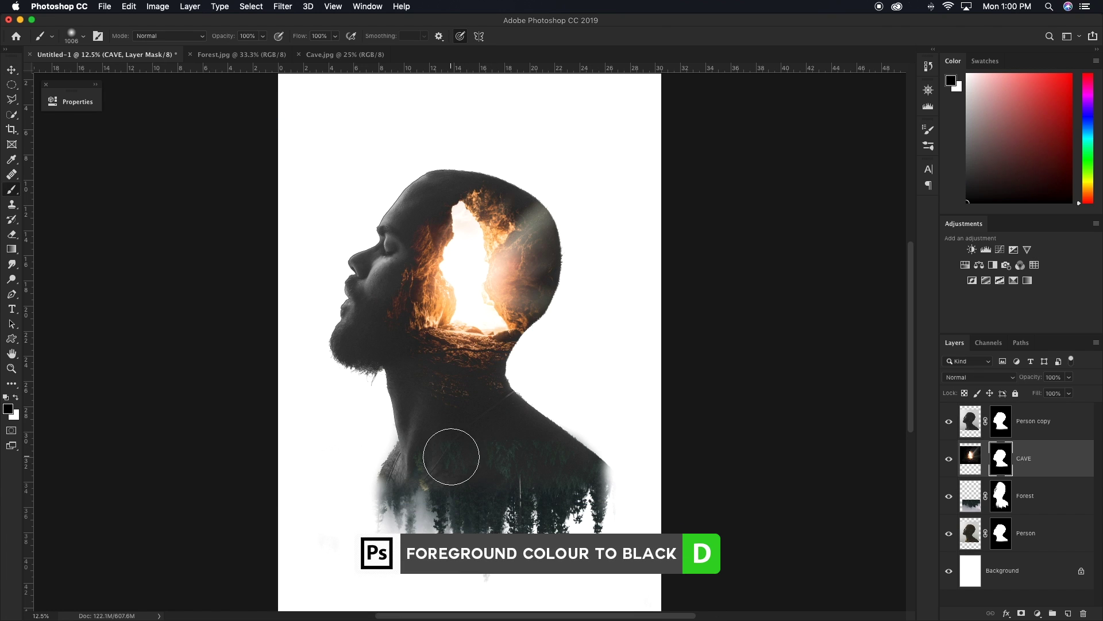
key(super+z)
mouse_move(493, 443)
mouse_down()
mouse_move(382, 452)
mouse_move(508, 454)
mouse_move(488, 413)
mouse_move(495, 451)
mouse_move(460, 428)
mouse_move(387, 439)
mouse_move(448, 454)
mouse_up()
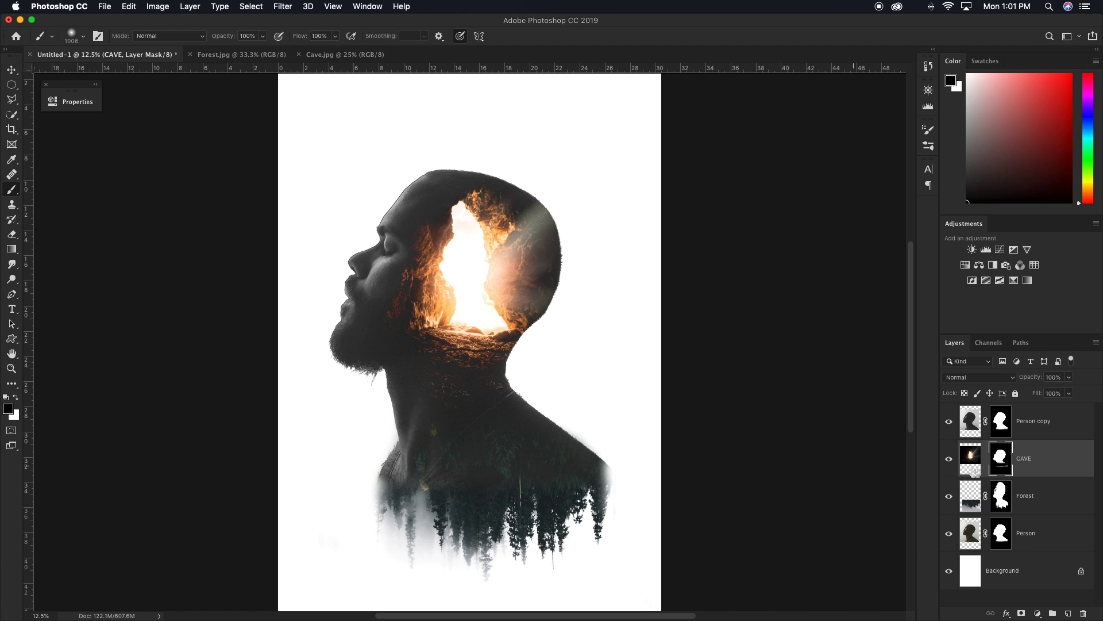
click(950, 460)
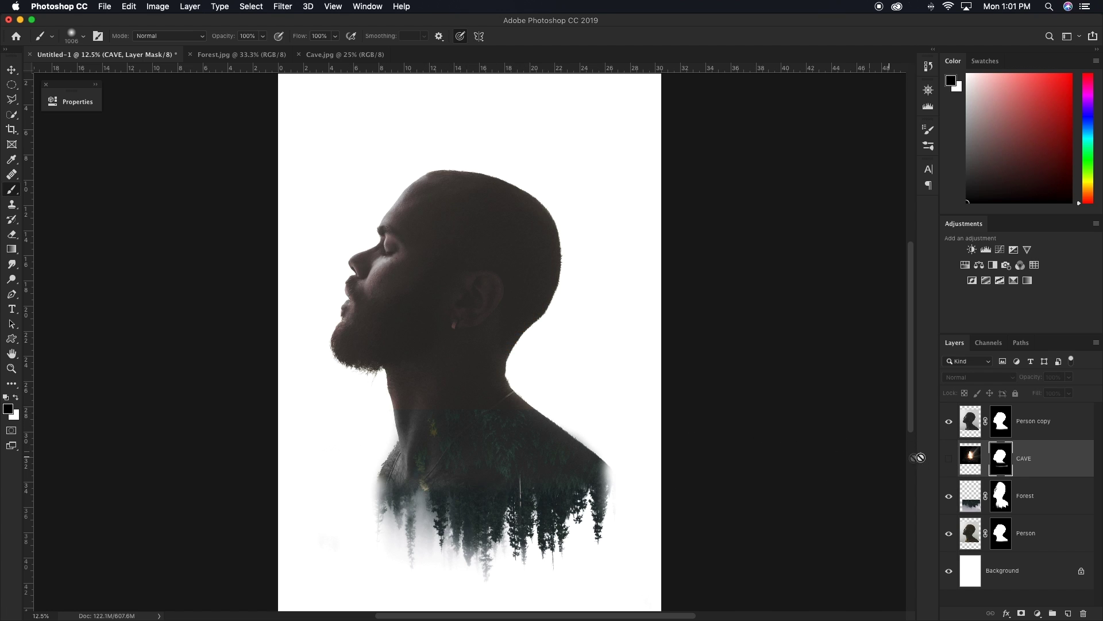
click(950, 459)
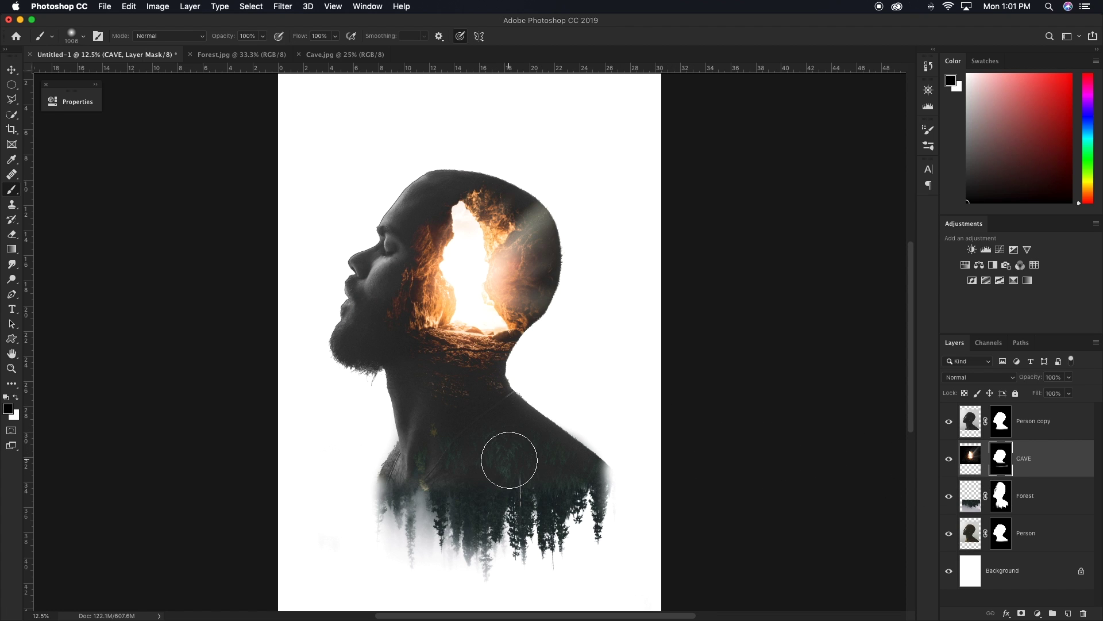
mouse_move(505, 456)
mouse_down()
mouse_move(478, 424)
mouse_move(507, 419)
mouse_move(455, 417)
mouse_move(512, 455)
mouse_move(500, 418)
mouse_move(419, 406)
mouse_move(423, 415)
mouse_up()
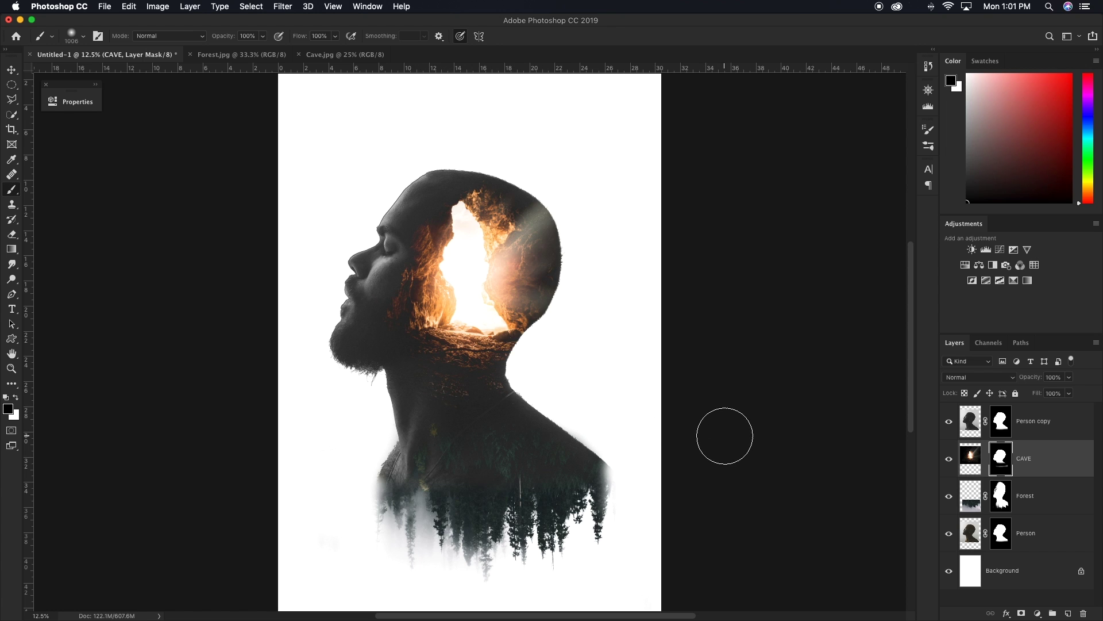
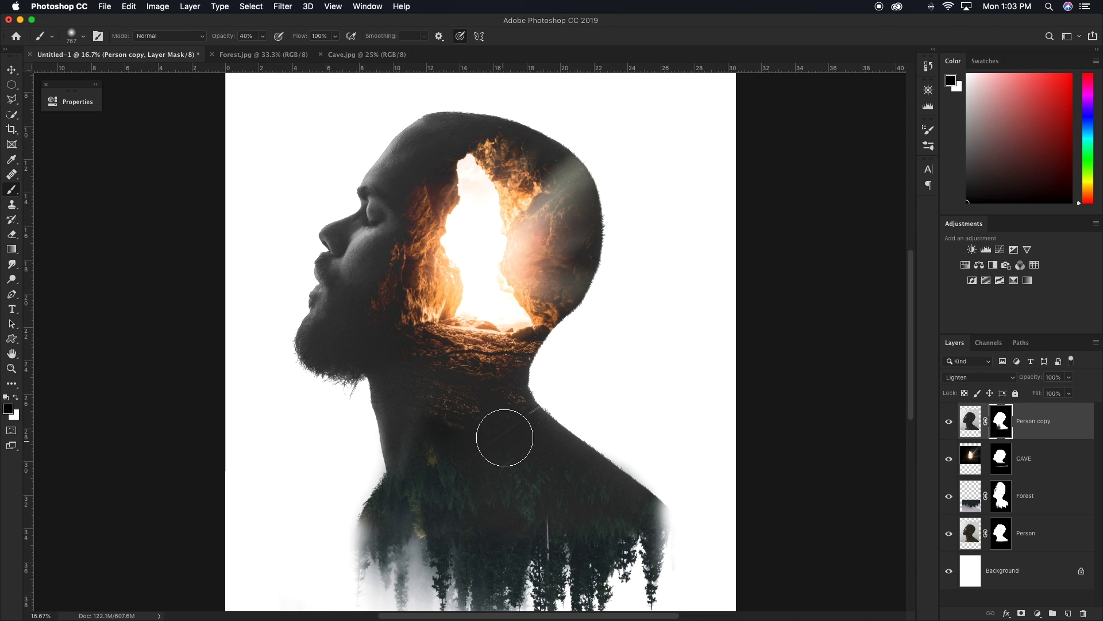
Paint black at 20% brush opacity on the Person copy mask over the cheek, temple and neck to bring out more cave texture.
scroll(542, 420, up, 3)
scroll(542, 420, left, 3)
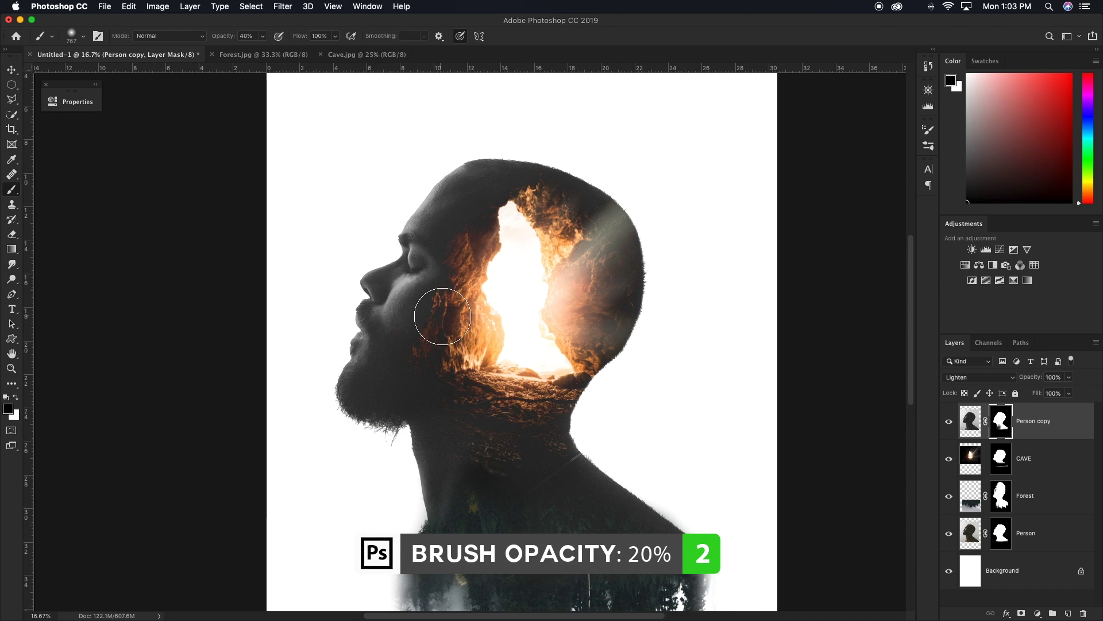
key(2)
mouse_move(442, 316)
mouse_down()
mouse_move(412, 336)
mouse_move(411, 323)
mouse_move(514, 308)
mouse_move(463, 214)
mouse_move(526, 169)
mouse_move(460, 174)
mouse_move(489, 162)
mouse_move(433, 198)
mouse_move(471, 182)
mouse_move(487, 295)
mouse_move(422, 337)
mouse_move(399, 386)
mouse_move(533, 371)
mouse_move(563, 396)
mouse_up()
scroll(546, 380, up, 3)
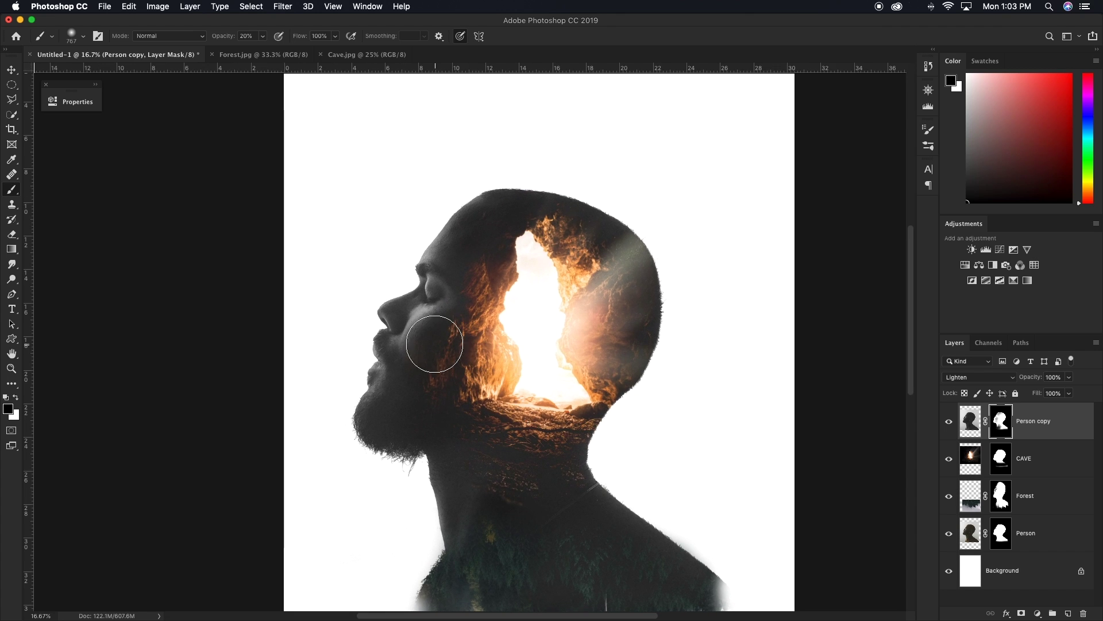
mouse_move(524, 366)
mouse_down()
mouse_move(566, 339)
mouse_move(517, 308)
mouse_move(508, 316)
mouse_move(437, 292)
mouse_move(412, 310)
mouse_move(433, 286)
mouse_move(462, 297)
mouse_up()
scroll(463, 297, down, 2)
scroll(462, 298, right, 2)
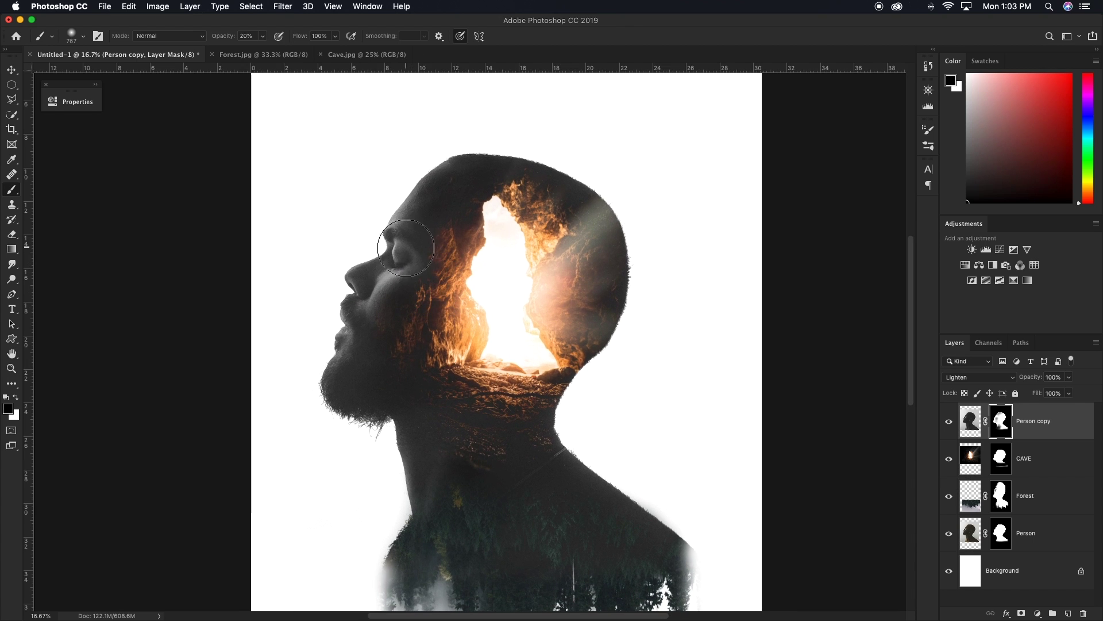
mouse_move(410, 252)
mouse_down()
mouse_move(392, 277)
mouse_move(378, 269)
mouse_move(350, 302)
mouse_move(337, 343)
mouse_move(443, 310)
mouse_move(441, 253)
mouse_move(420, 210)
mouse_move(412, 247)
mouse_move(374, 301)
mouse_move(407, 348)
mouse_up()
scroll(496, 424, down, 1)
scroll(496, 424, right, 1)
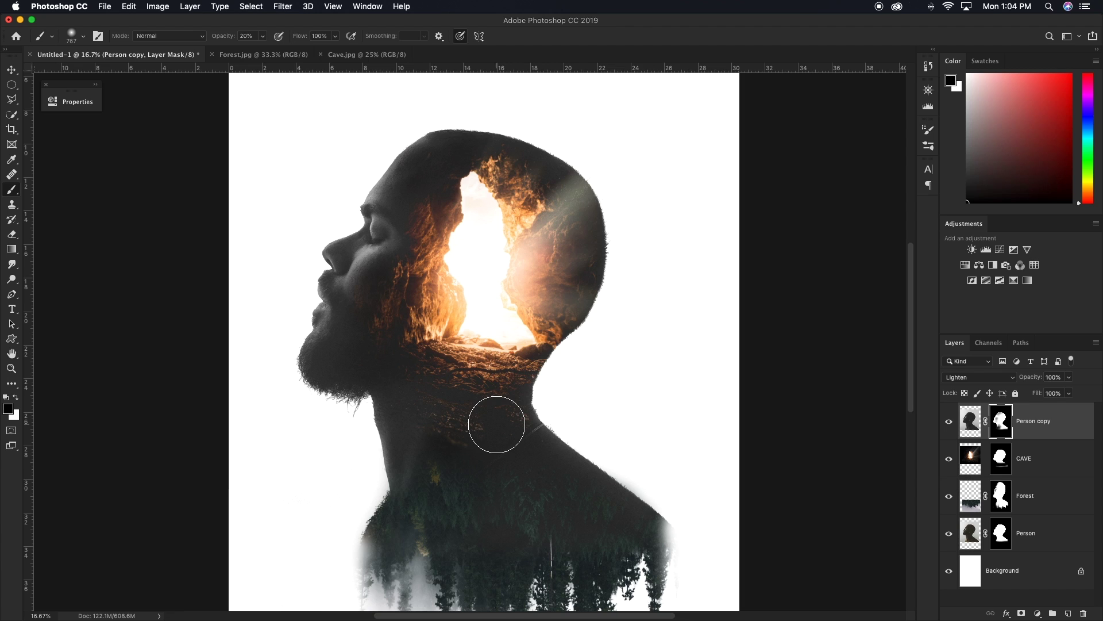
Paint black at 30% brush opacity on the Forest mask across the neck and upper shoulders to fade the top of the trees.
key(ctrl+minus)
key(ctrl+minus)
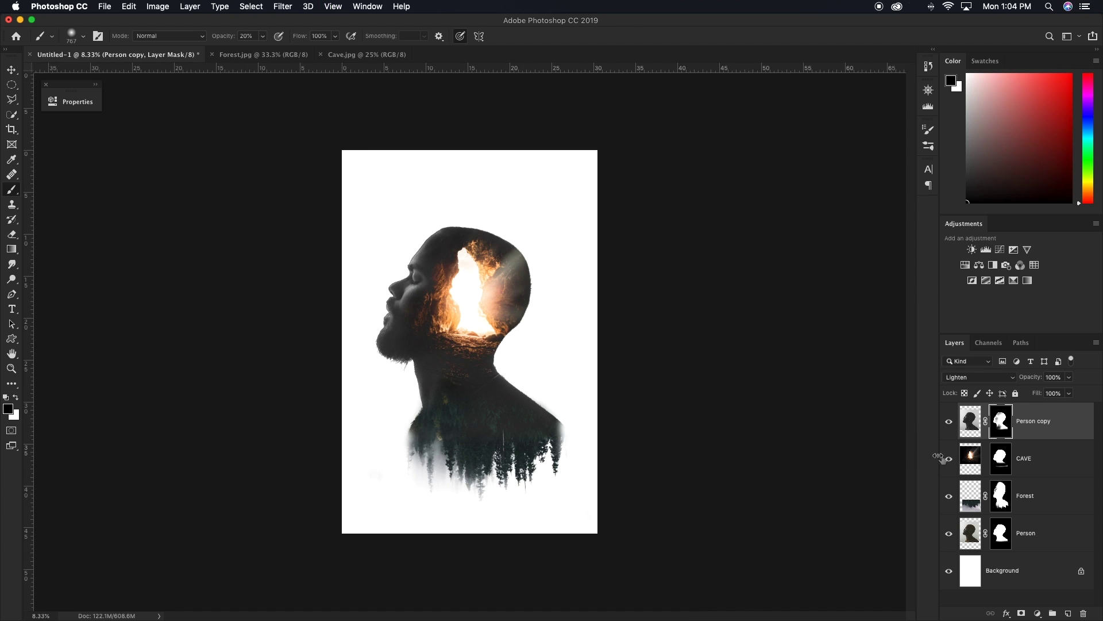
click(1000, 495)
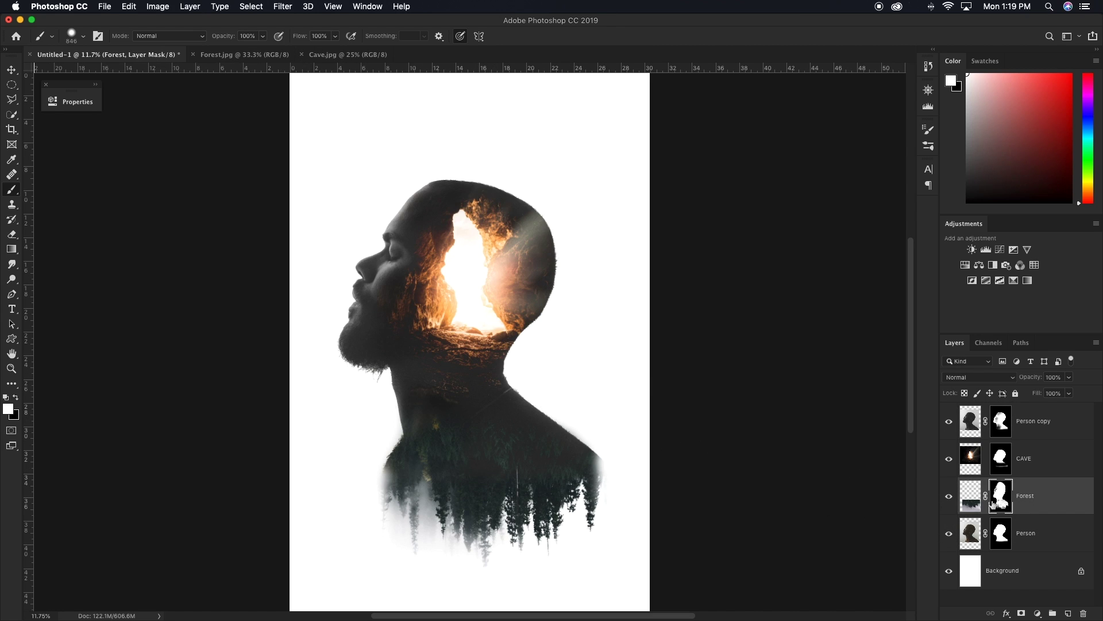
key(x)
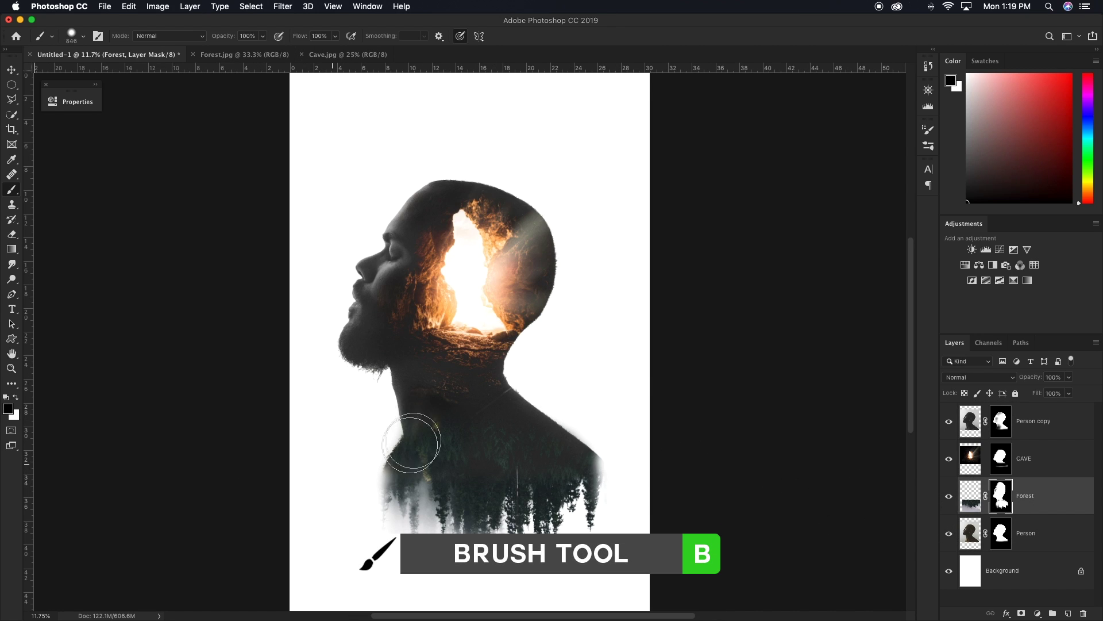
drag(448, 402, 443, 299)
key(3)
drag(435, 418, 508, 431)
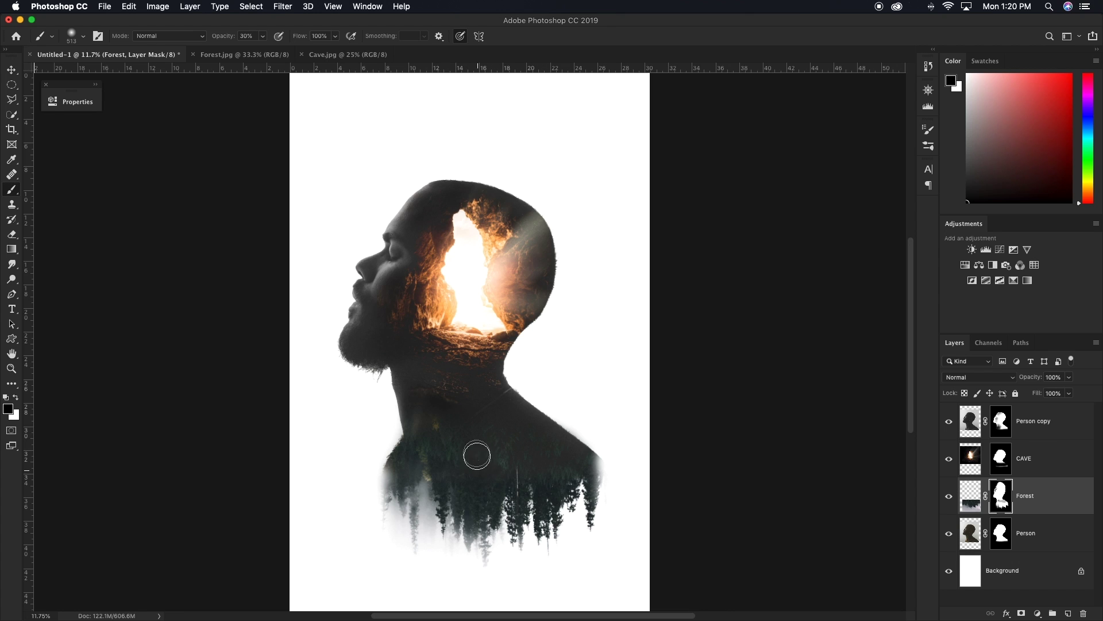
scroll(521, 535, right, 2)
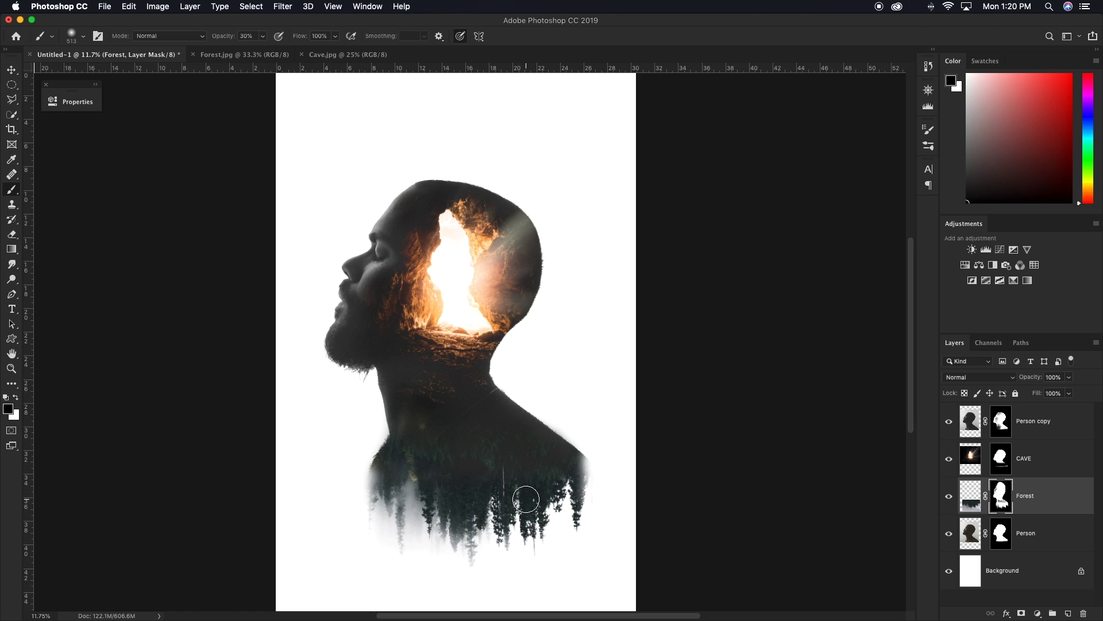
Add a Solid Color fill layer above the Background using the dark grey #252727 sampled from the lower neck.
click(1027, 576)
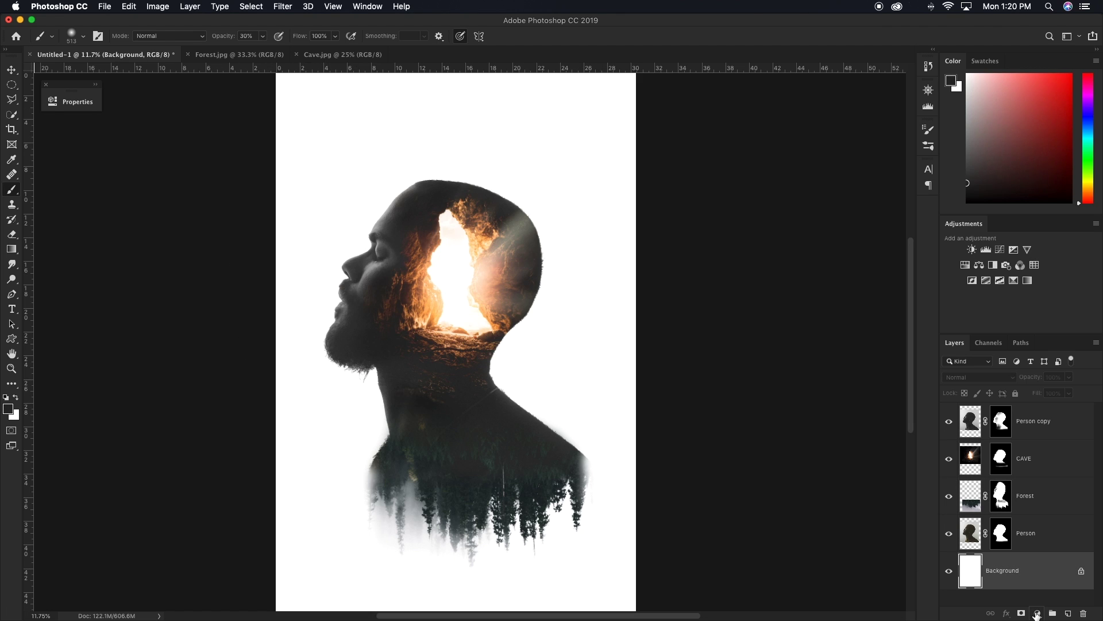
click(1037, 614)
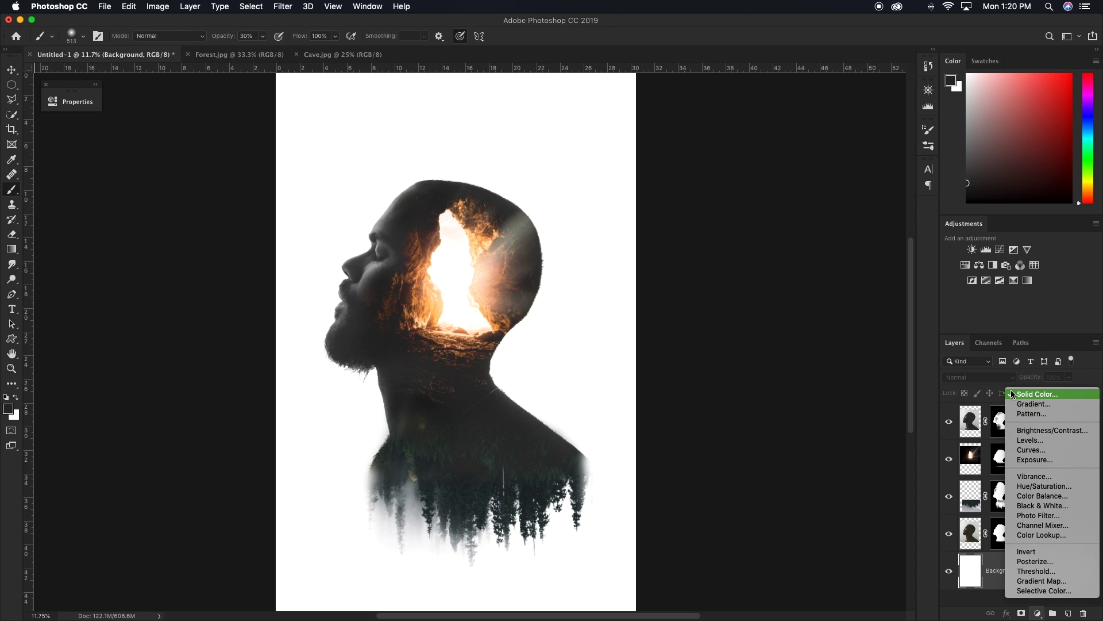
click(1017, 394)
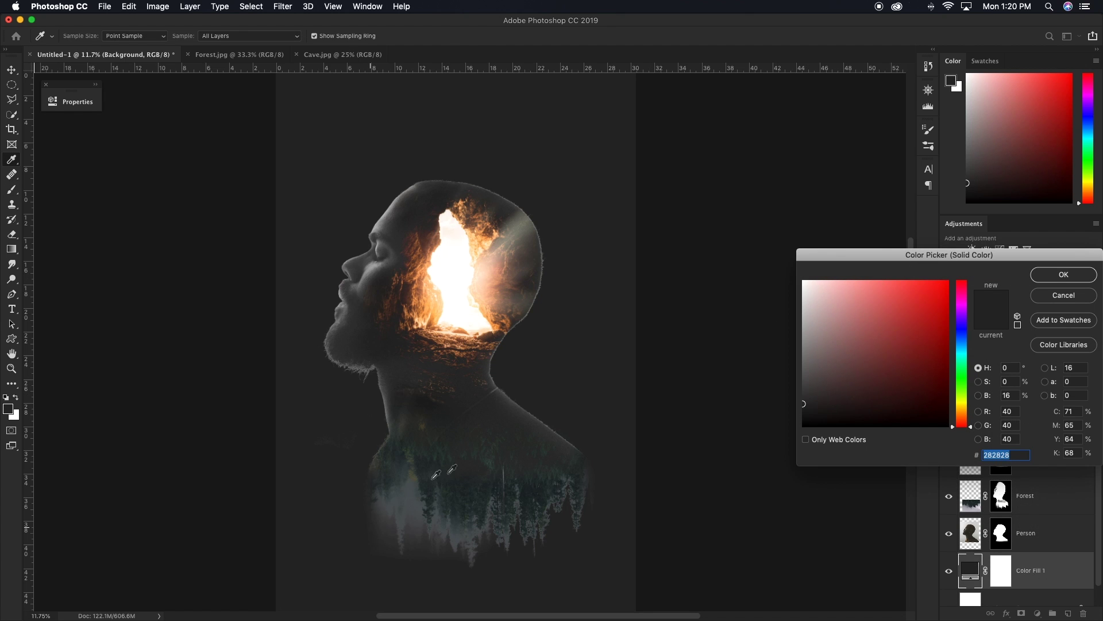
mouse_move(472, 463)
mouse_down()
mouse_move(483, 450)
mouse_move(469, 469)
mouse_up()
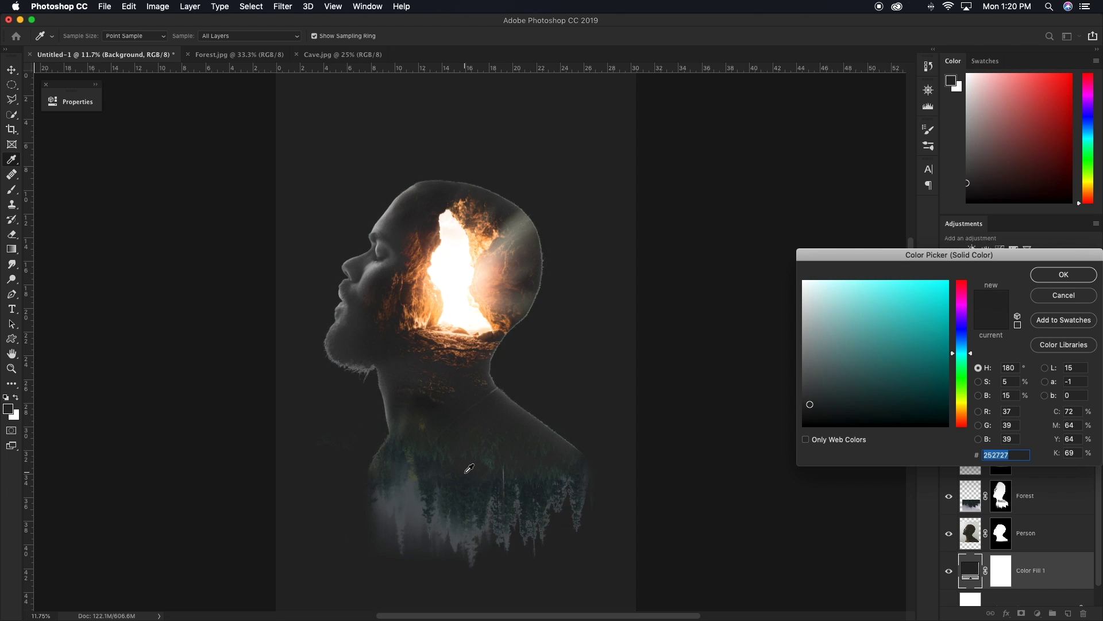
click(1063, 275)
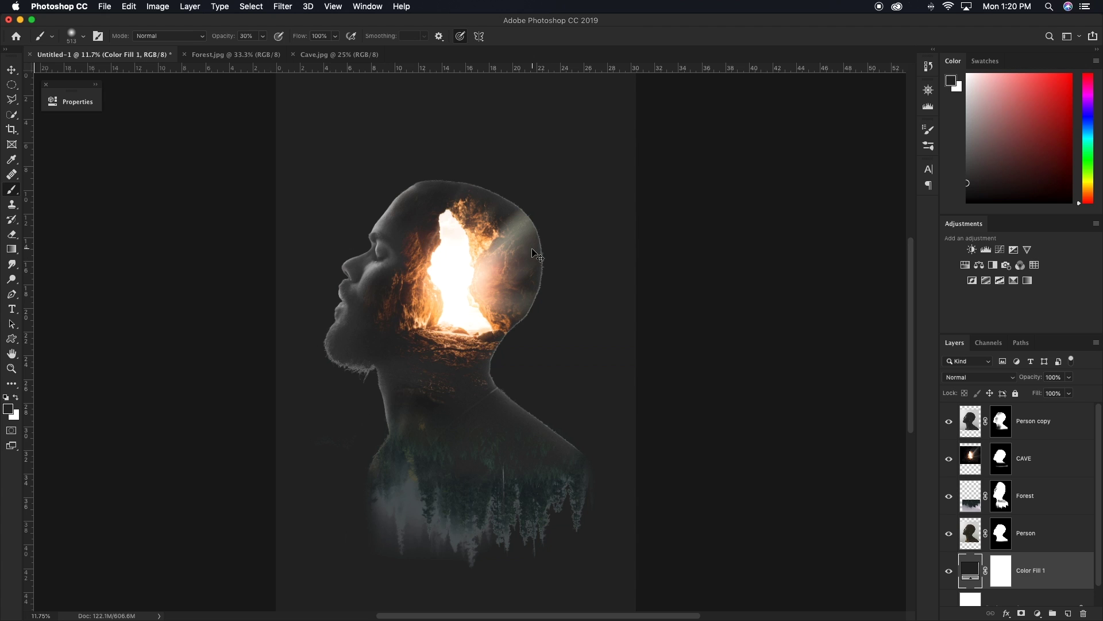
Draw a black Foreground to Transparent radial gradient on the Color Fill 1 mask from the head's lower centre to well below the canvas.
key(super+minus)
key(super+minus)
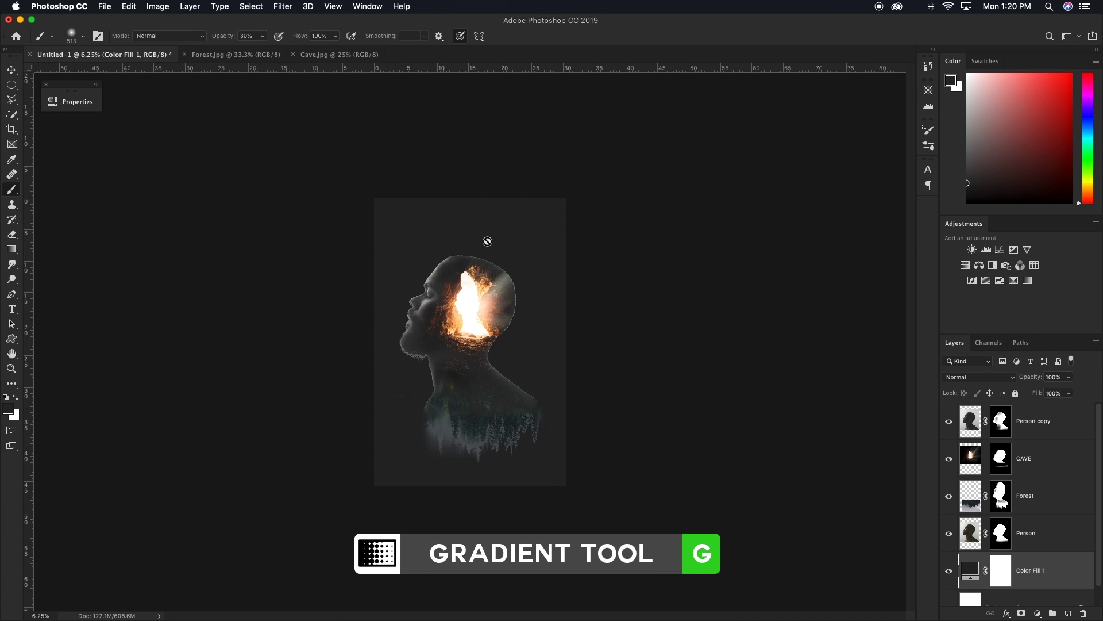
key(g)
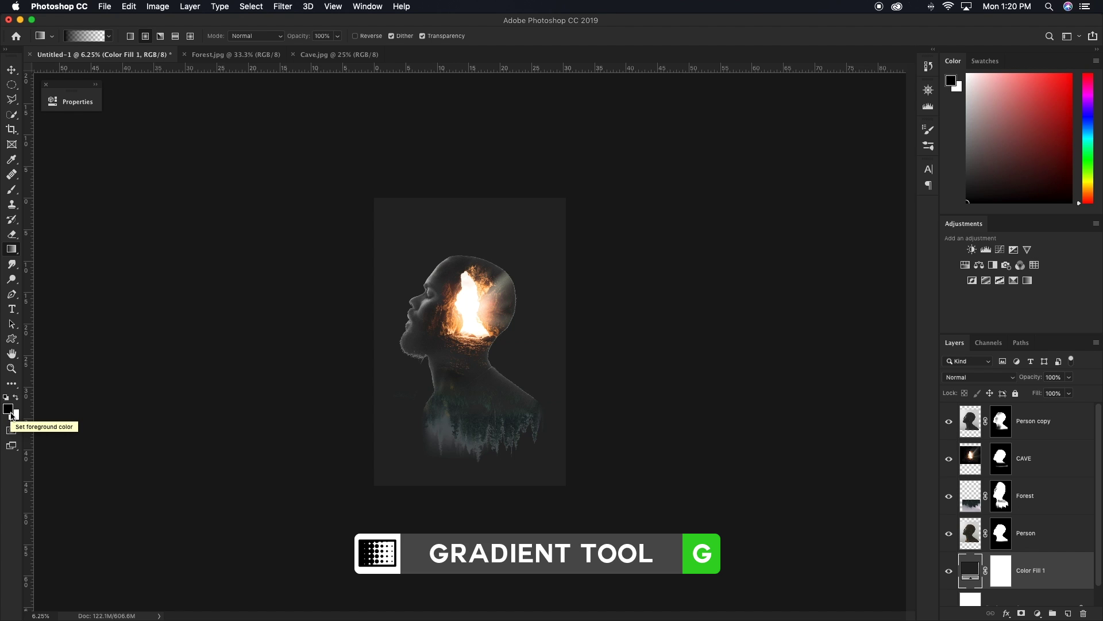
click(86, 37)
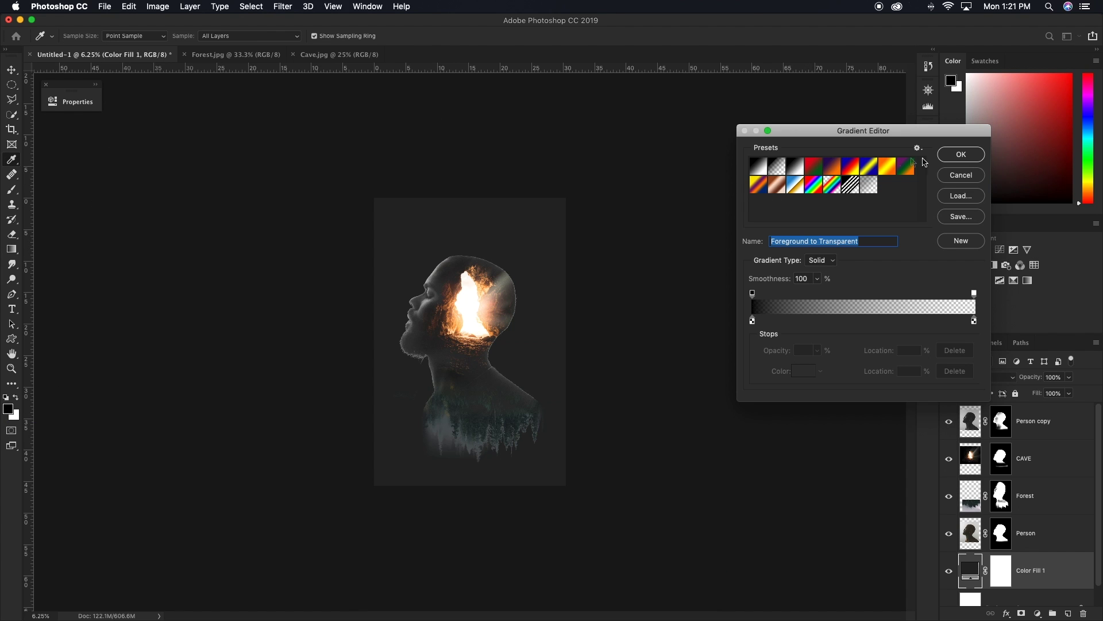
click(961, 155)
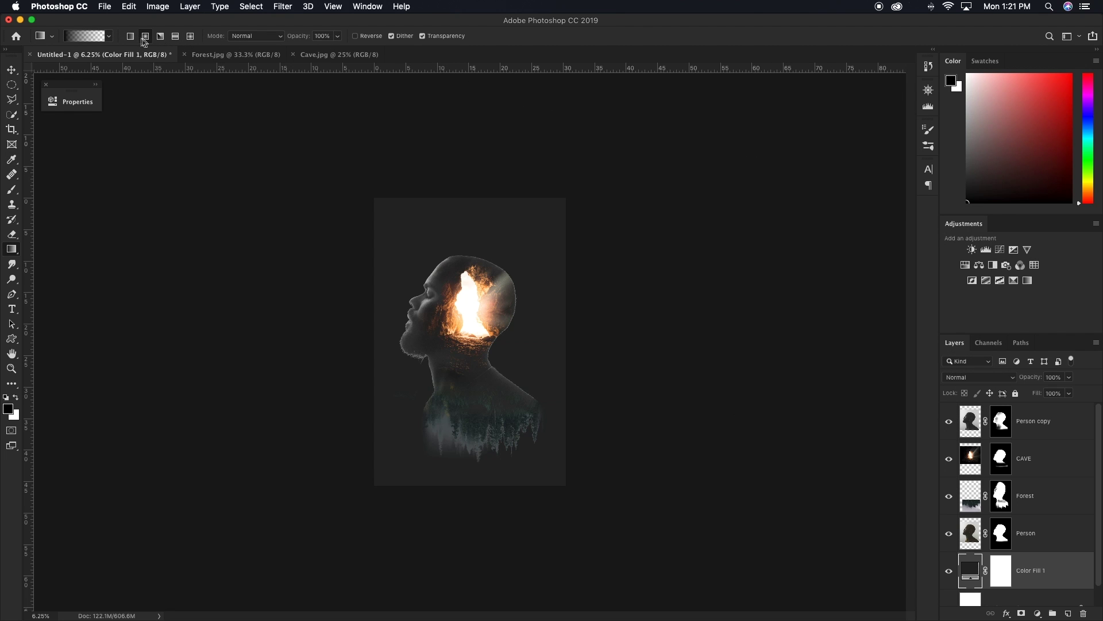
click(1002, 573)
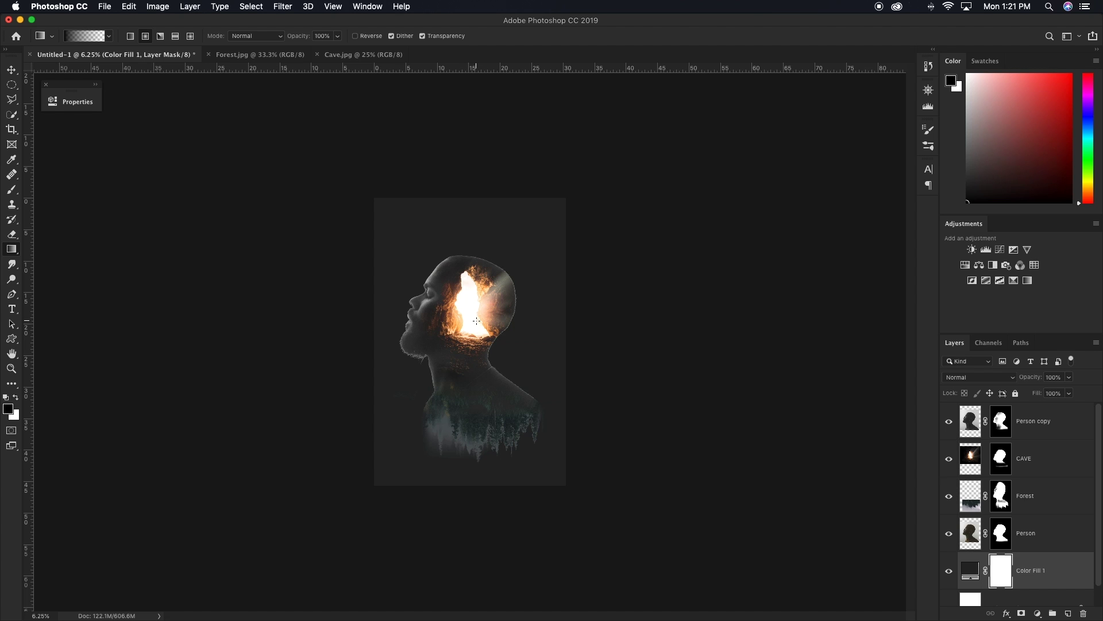
key(super+minus)
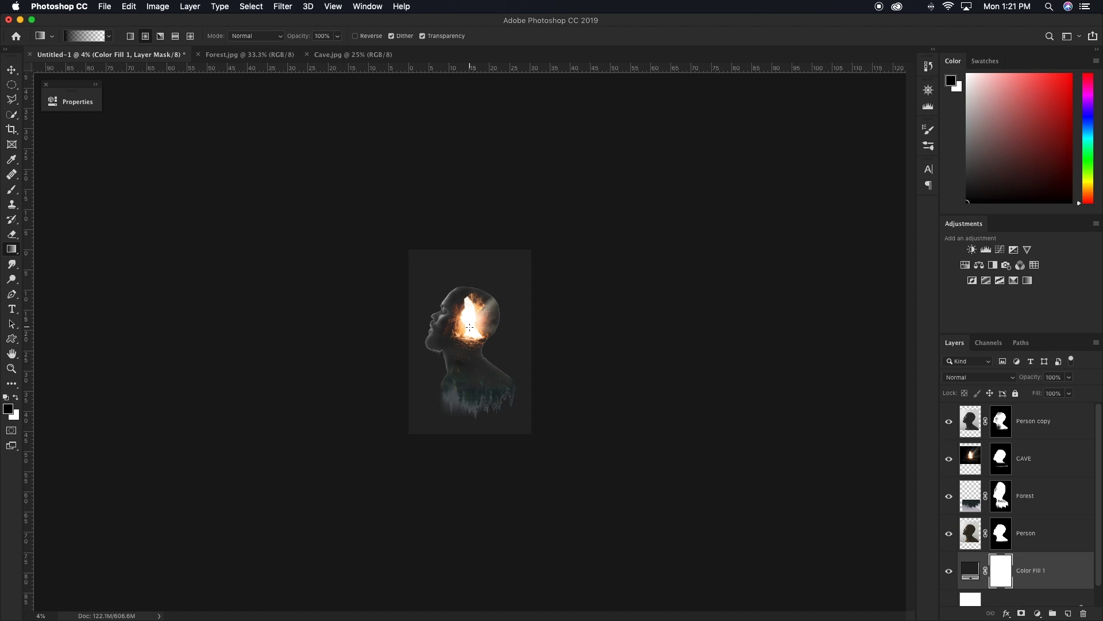
drag(470, 330, 470, 536)
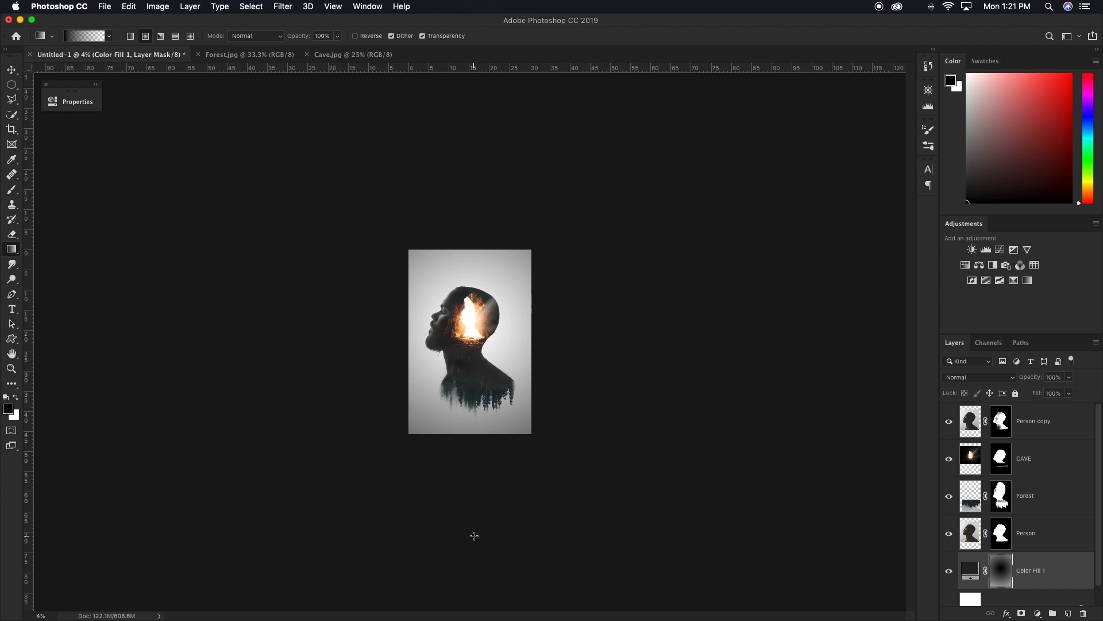
Reduce the Color Fill 1 layer's Fill to 83% to soften the vignette.
key(super+plus)
key(super+plus)
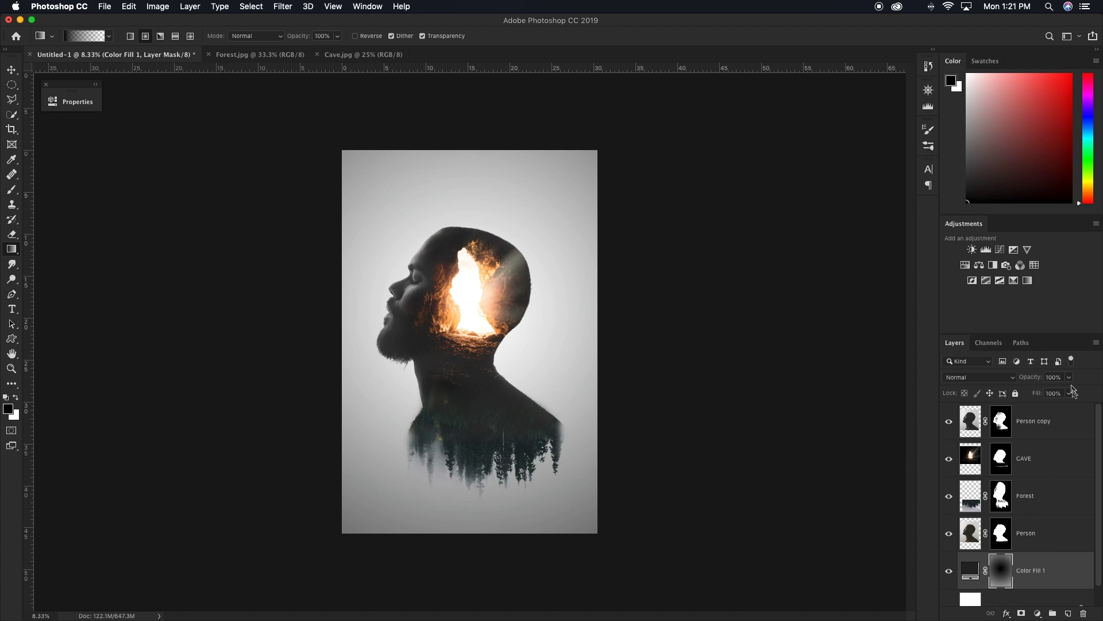
drag(1062, 409, 1061, 409)
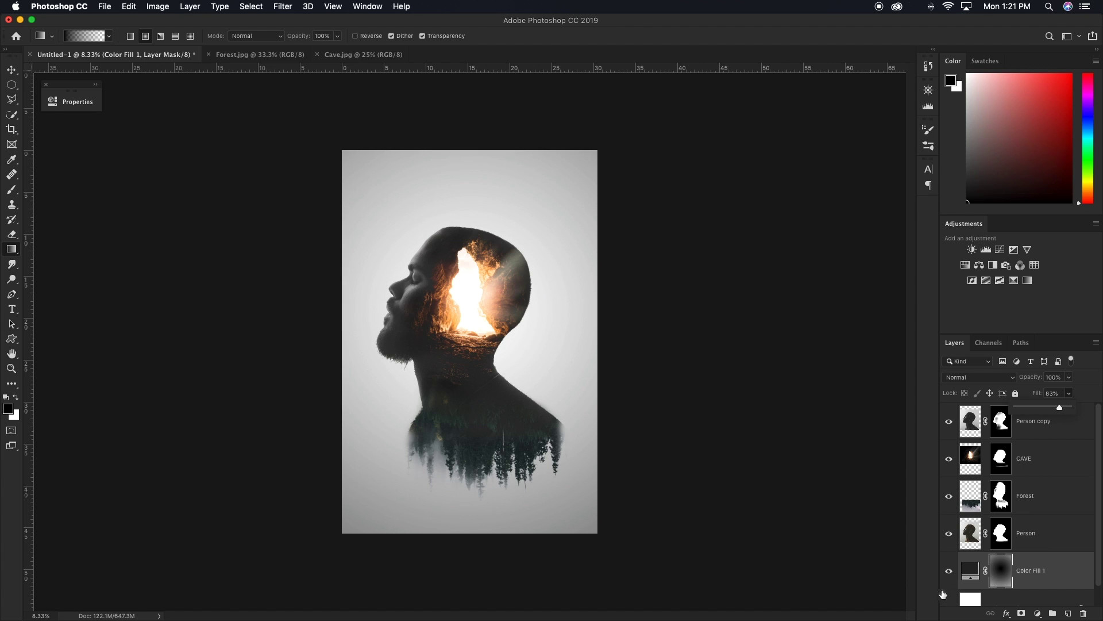
Toggle the visibility of the Color Fill 1 layer to compare the composite with and without the vignette.
click(949, 573)
click(948, 572)
click(949, 572)
click(948, 573)
click(948, 573)
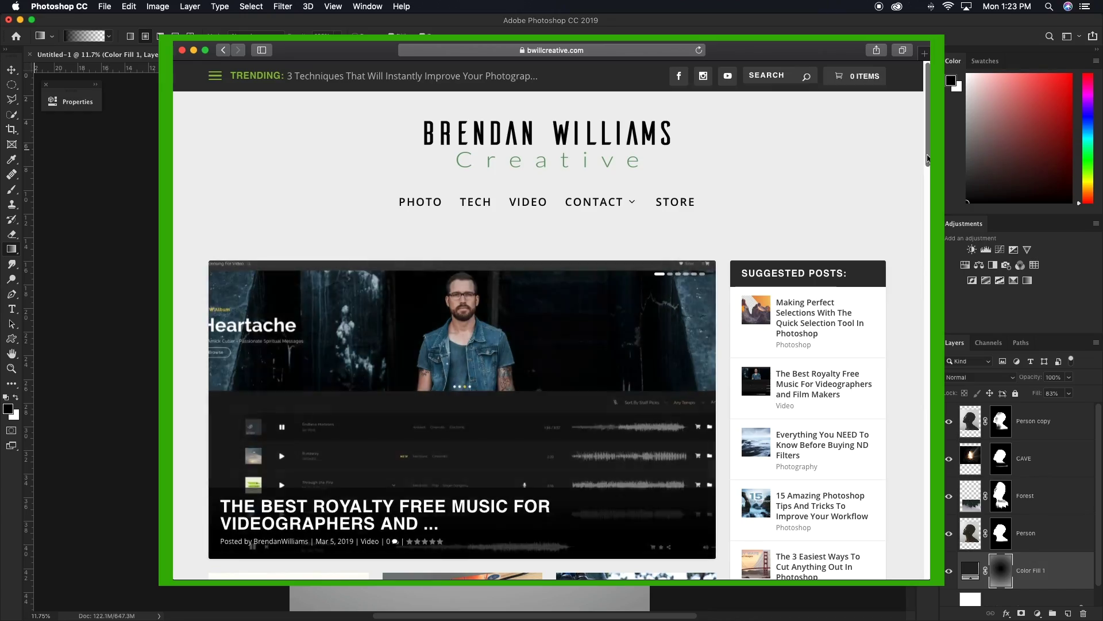
drag(926, 154, 928, 370)
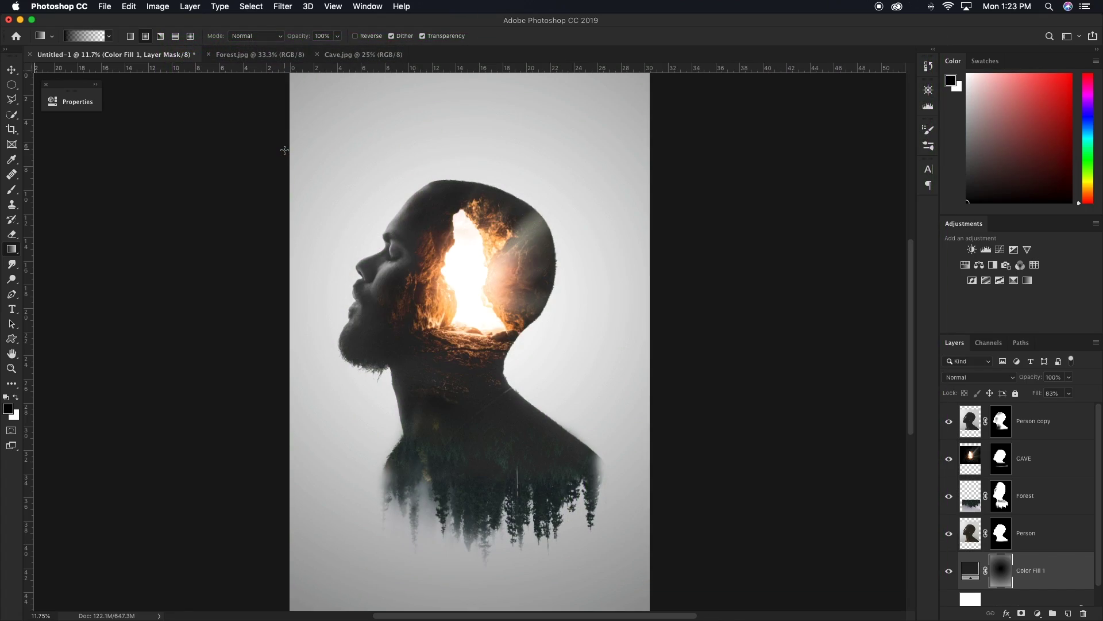